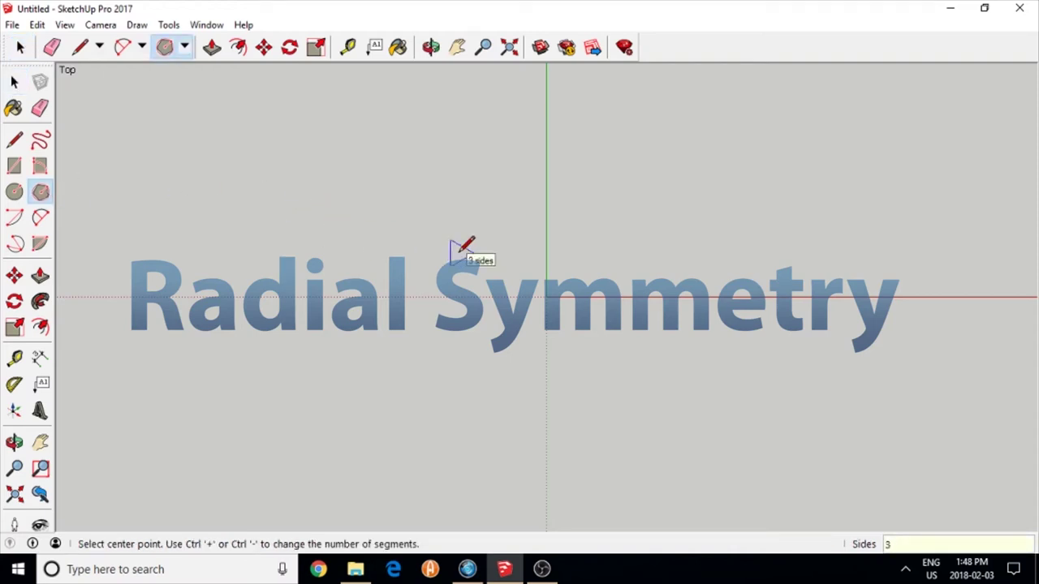
Draw a hexagon centred on the origin with a 50 inscribed radius.
left_click(546, 297)
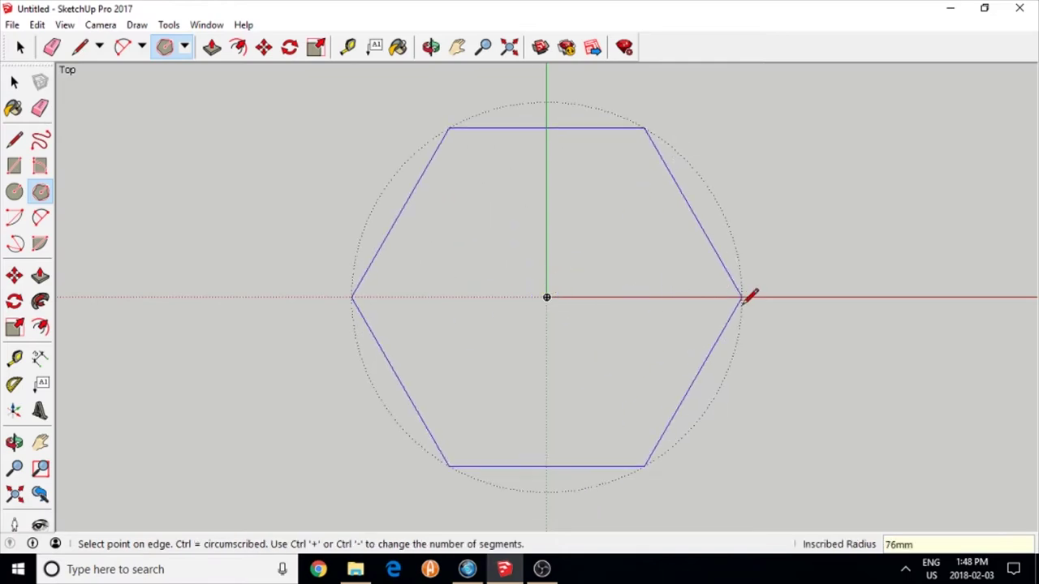
left_click(744, 297)
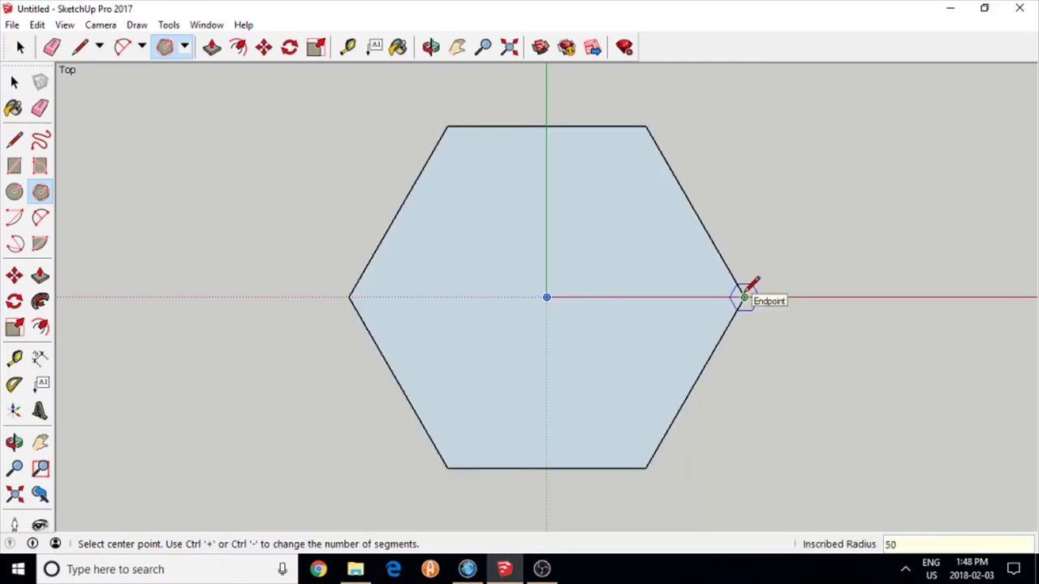
scroll(744, 297, "down", 2)
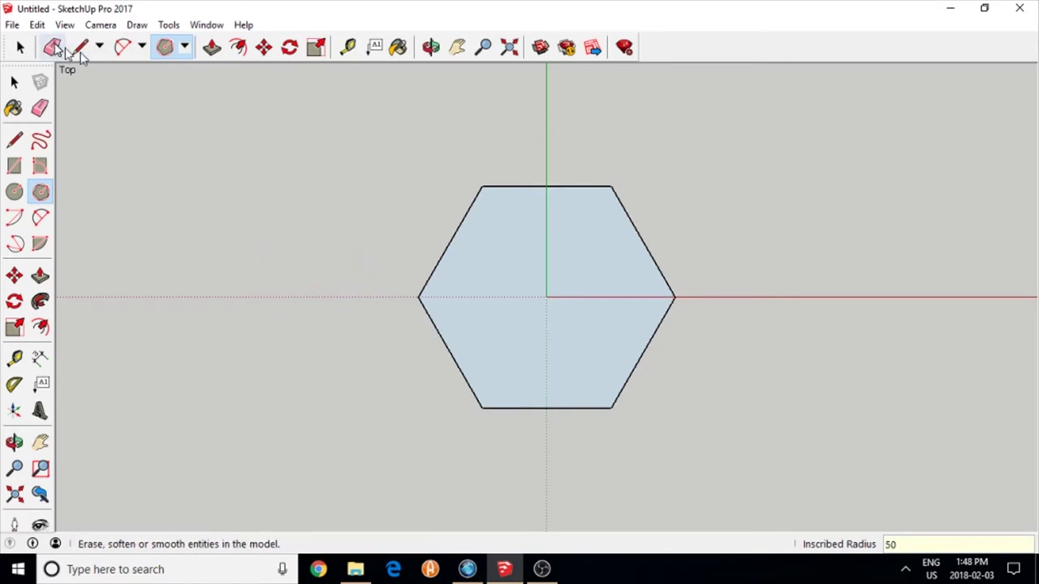
Offset the selected hexagon outline 5 inward.
left_click(15, 82)
double_click(574, 223)
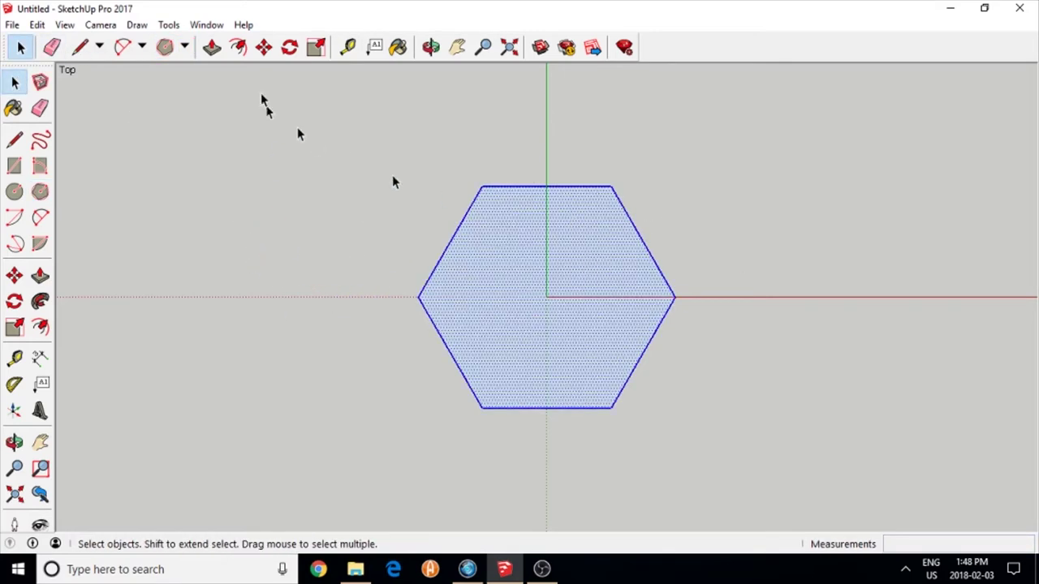
left_click(237, 47)
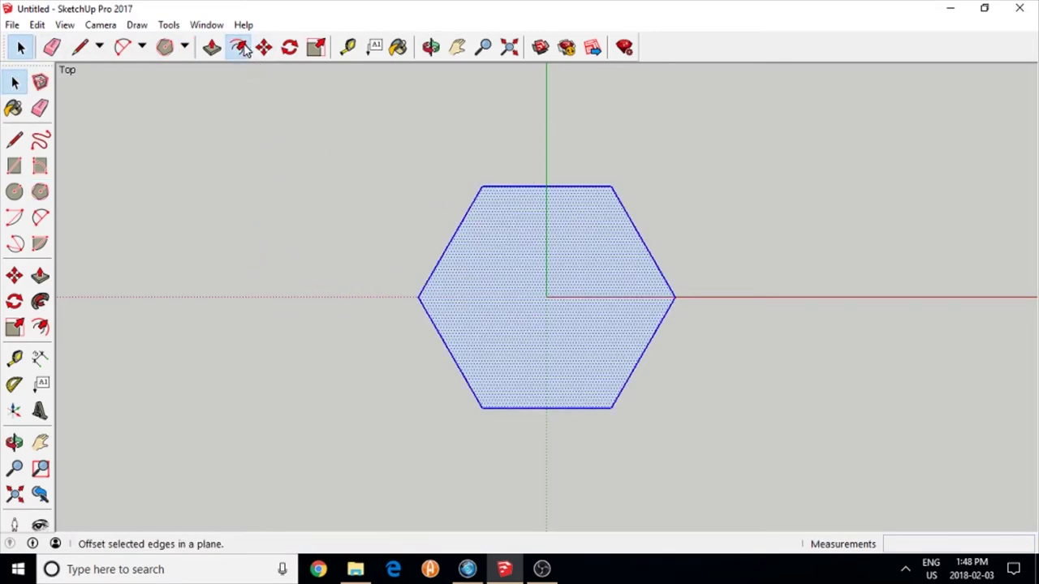
left_click(553, 193)
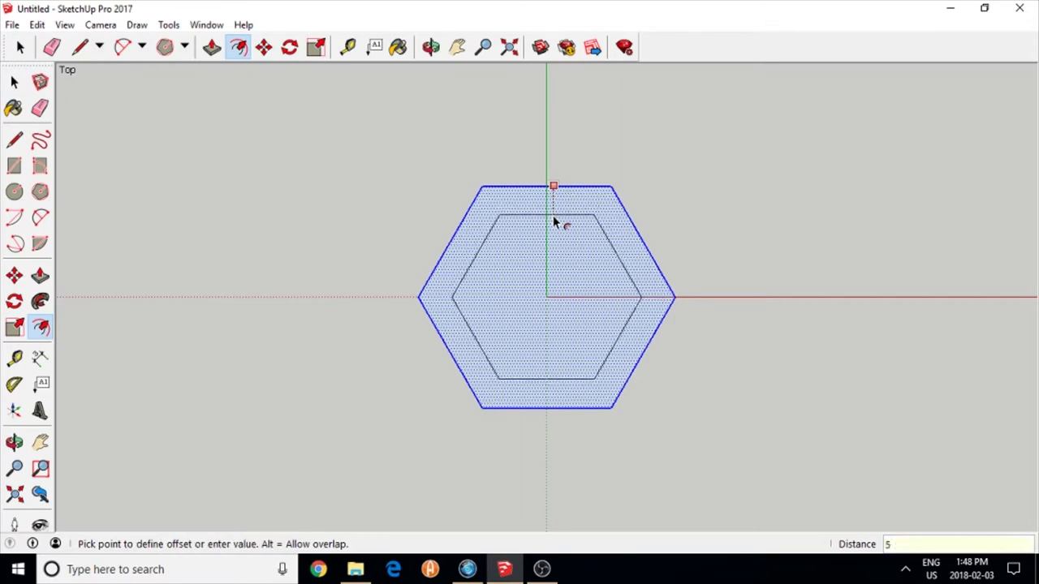
key("Return")
Delete the inner hexagon face to leave a hollow ring, then select the whole ring.
left_click(14, 82)
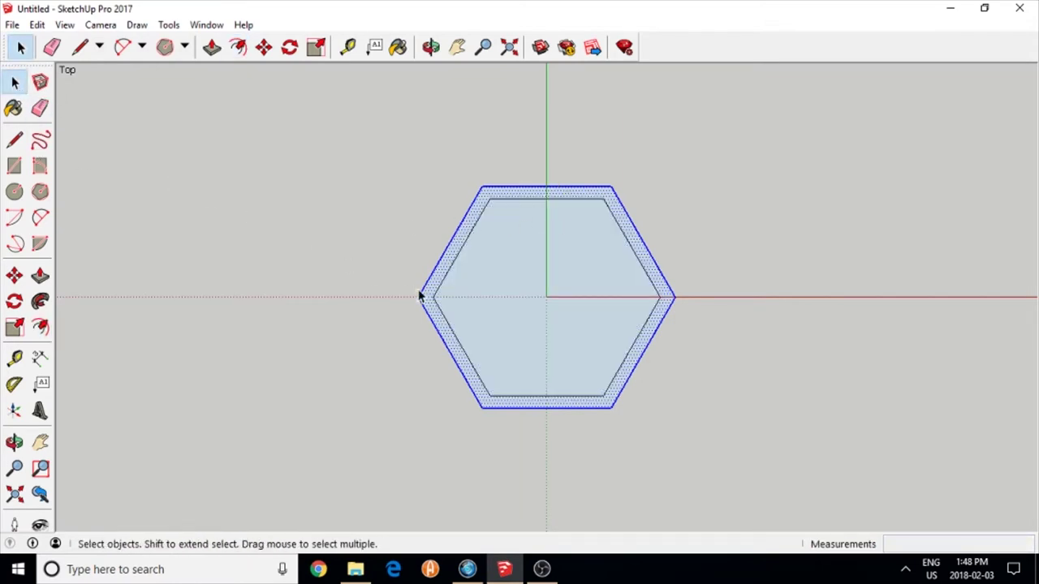
left_click(502, 300)
key("Delete")
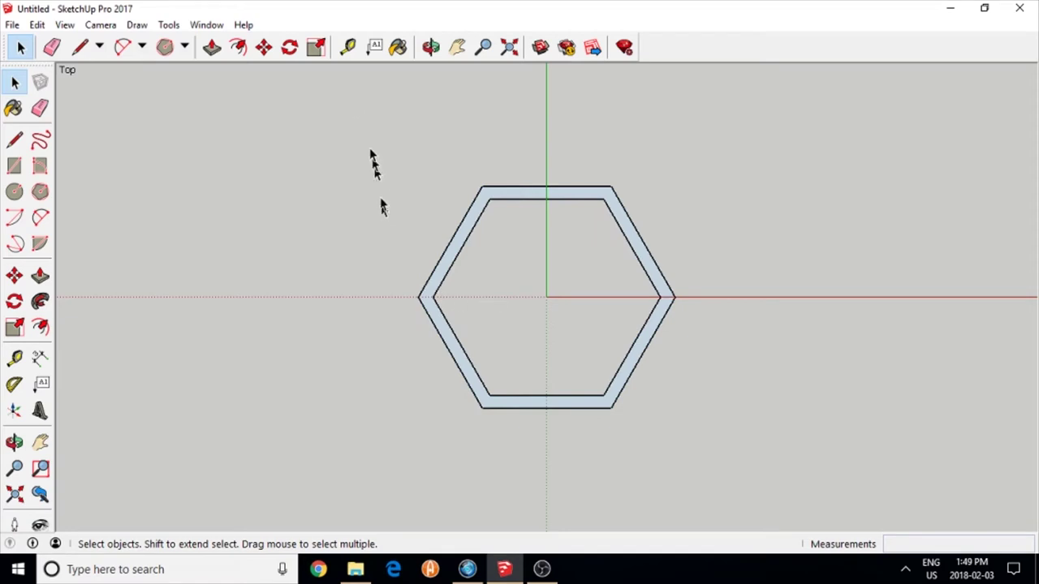
left_click_drag(355, 111, 769, 483)
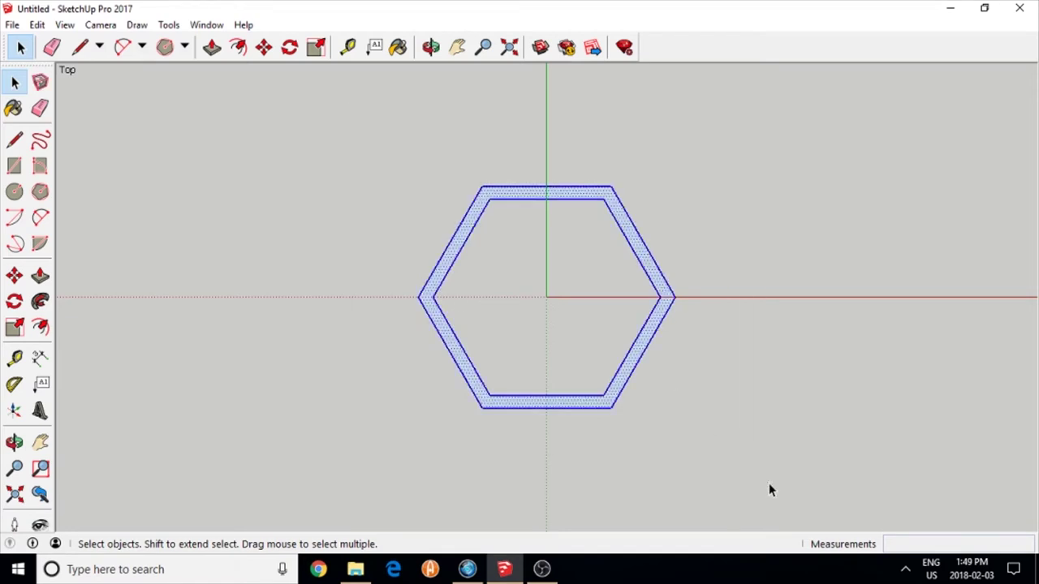
Make the ring a component and move it 50 mm right so its left corner sits on the origin.
left_click(40, 82)
left_click(538, 390)
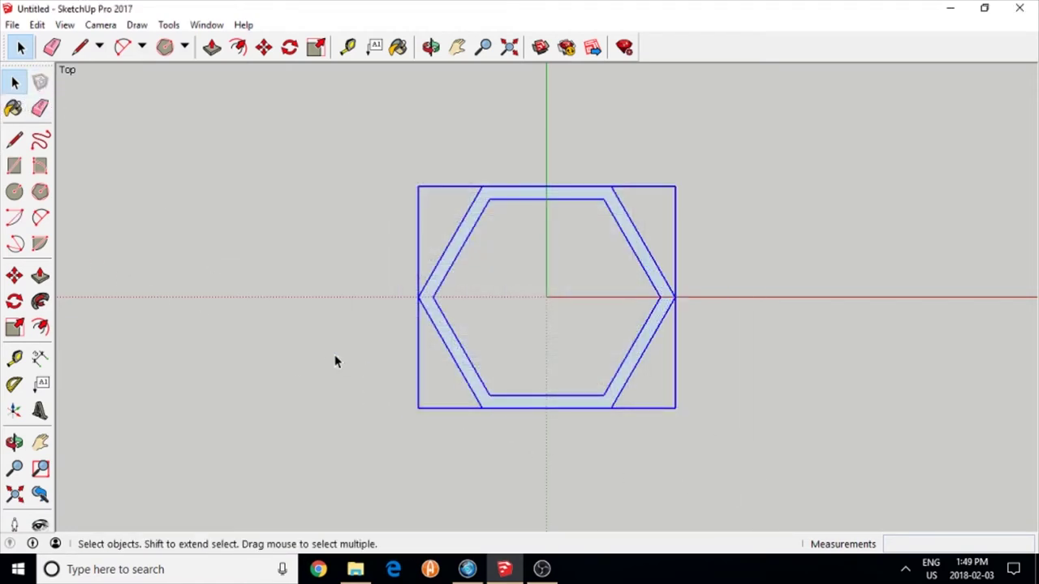
key("m")
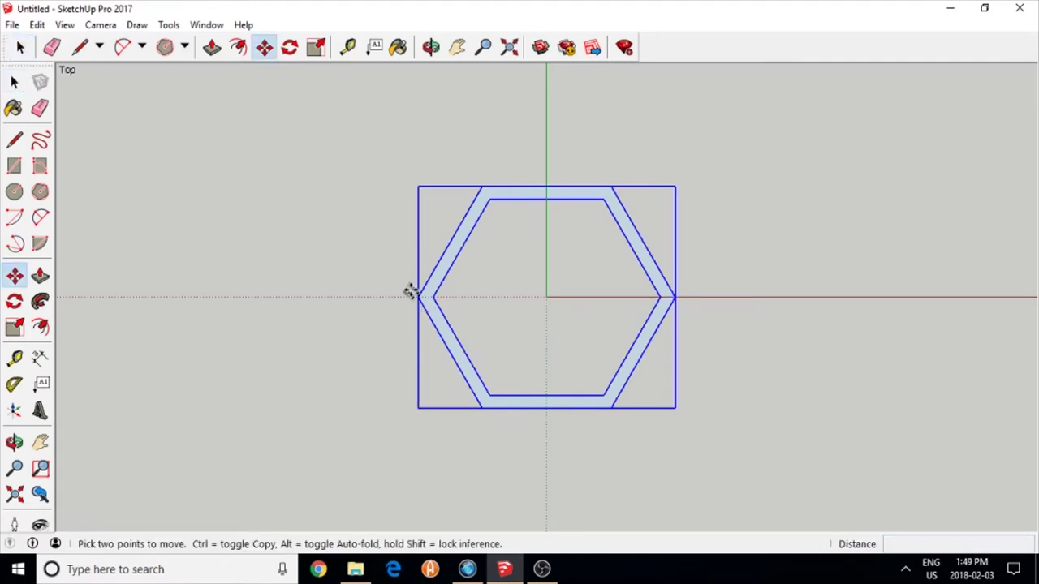
left_click(420, 298)
left_click(546, 298)
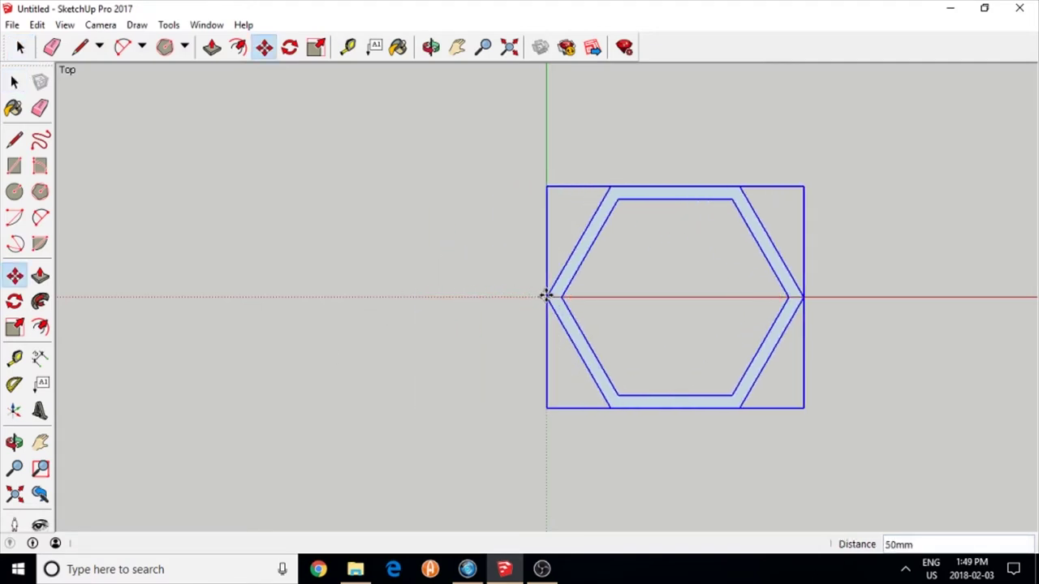
left_click(14, 301)
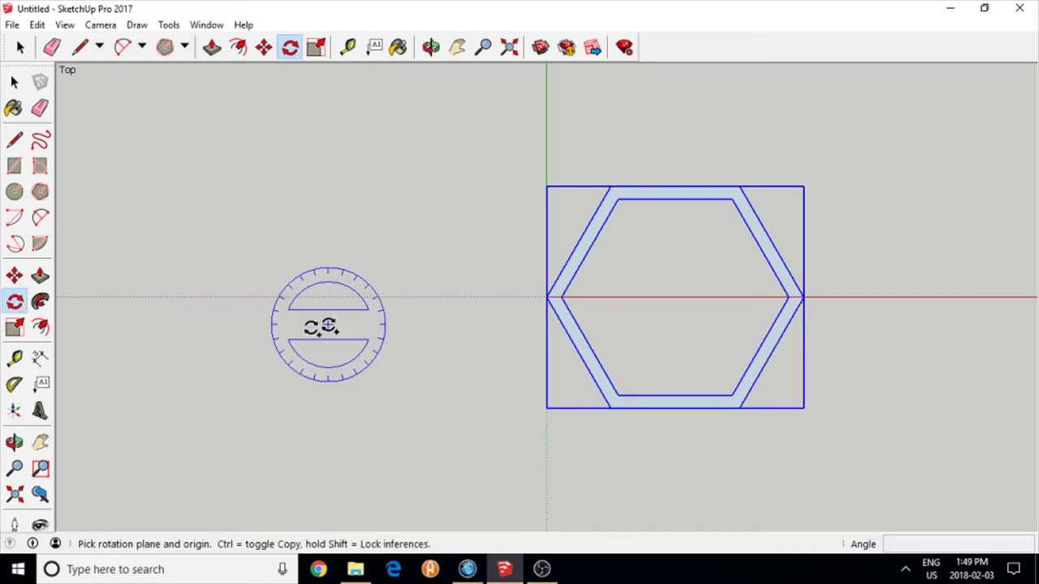
Rotate-copy the ring 360° about the origin into six evenly spaced copies, then deselect.
left_click(546, 298)
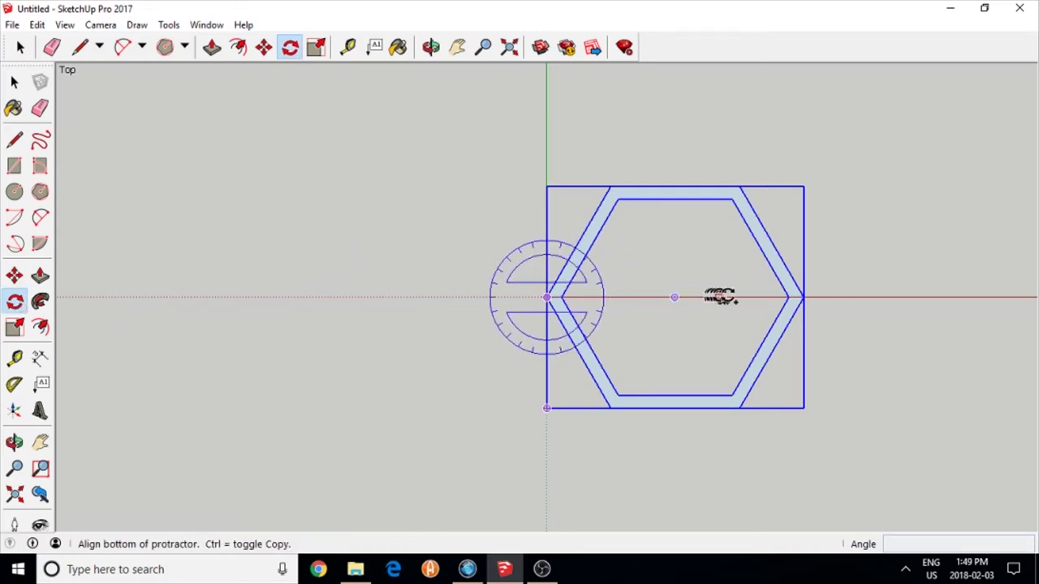
left_click(801, 299)
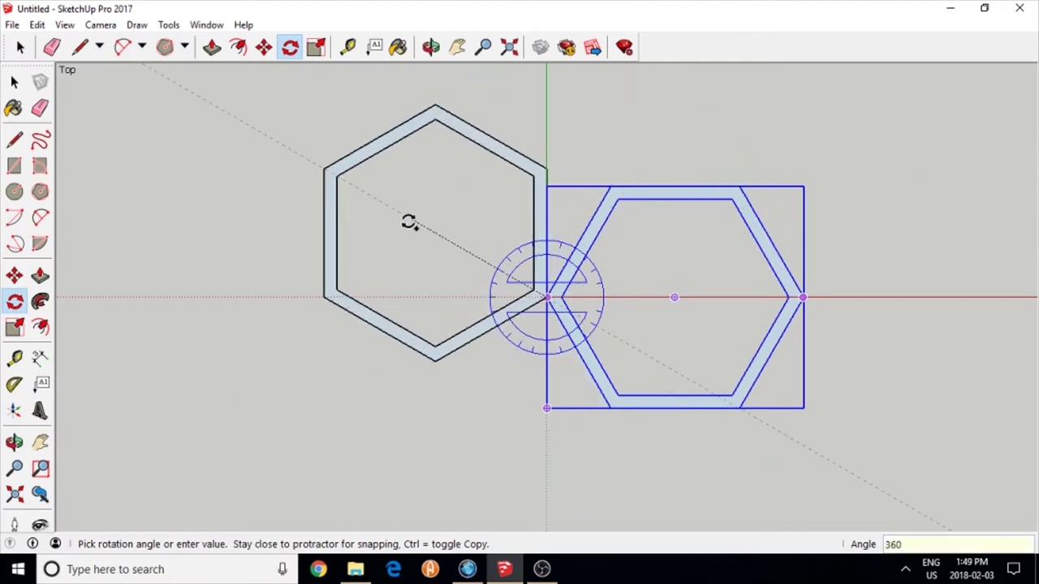
key("Return")
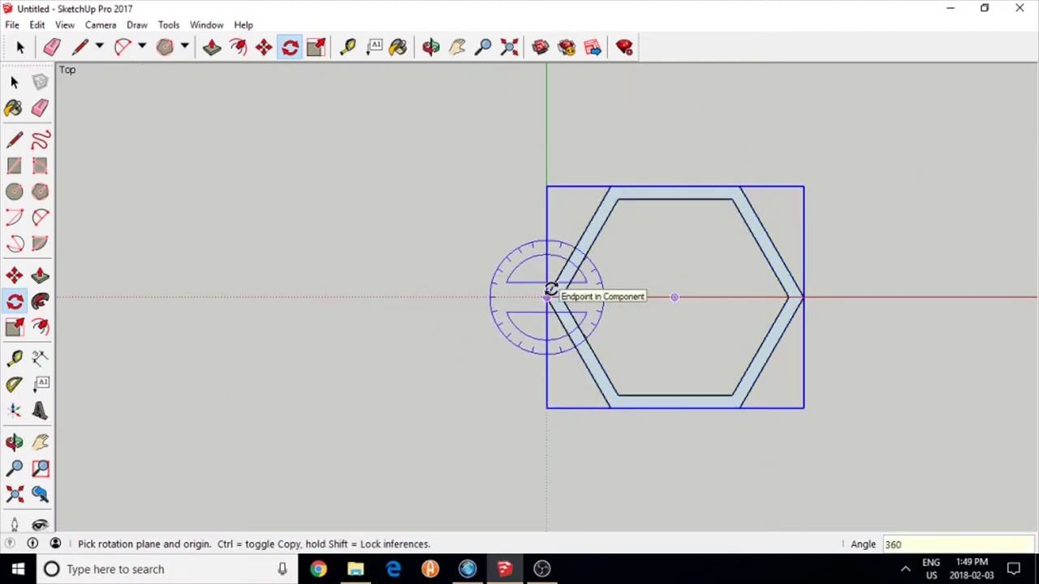
key("Return")
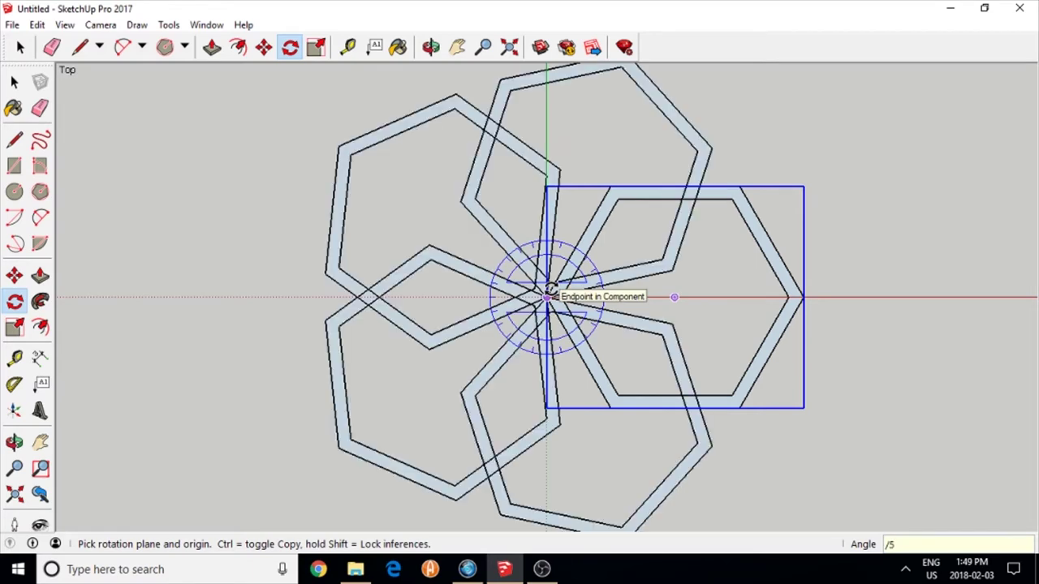
key("Return")
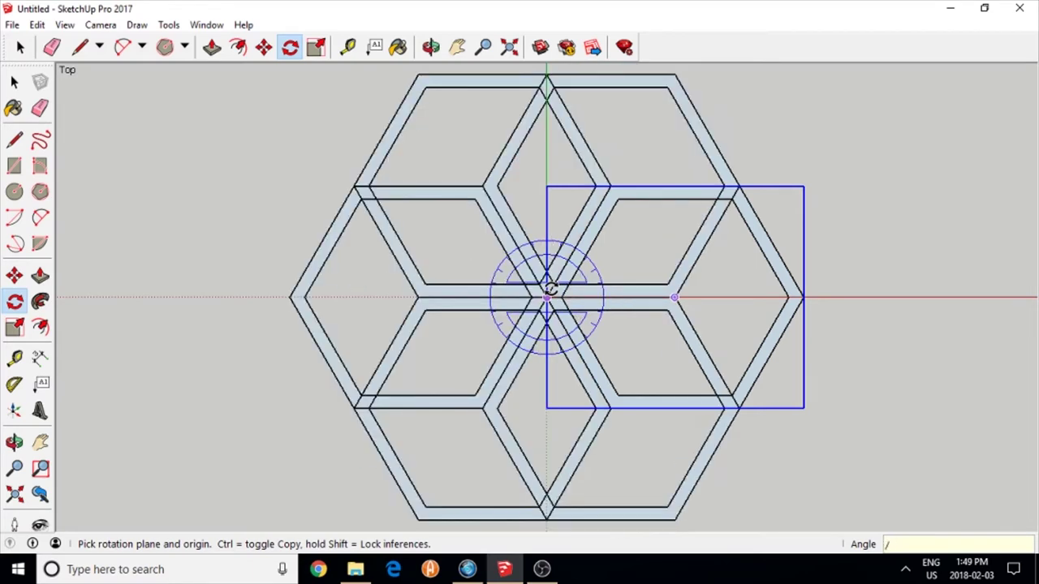
key("Return")
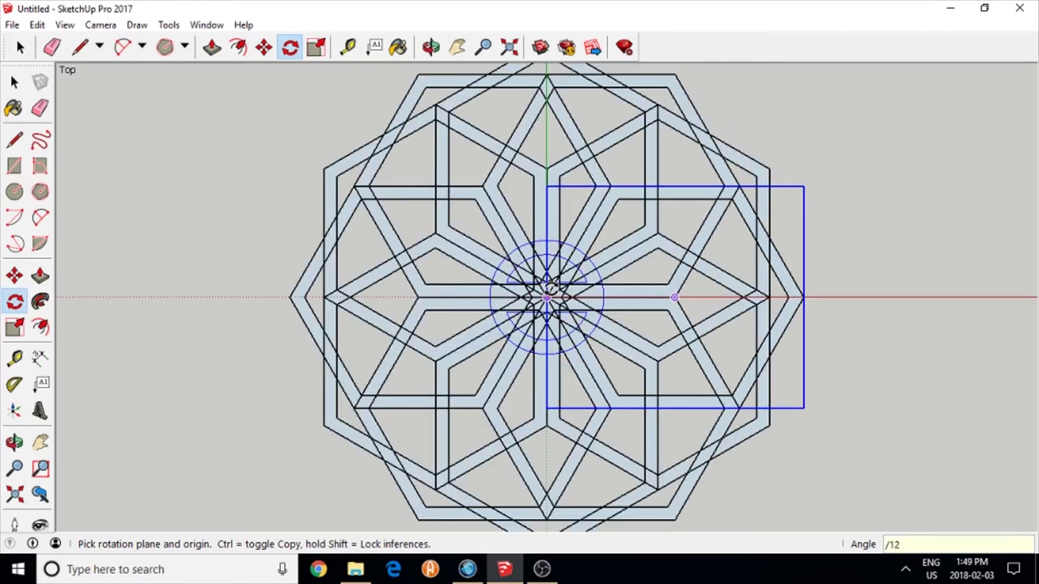
key("Return")
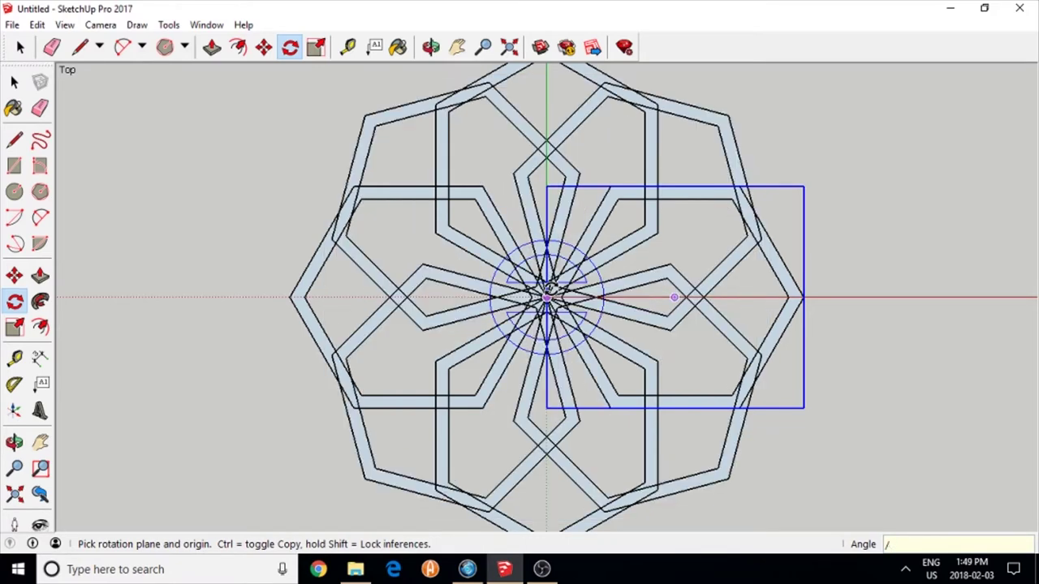
key("Return")
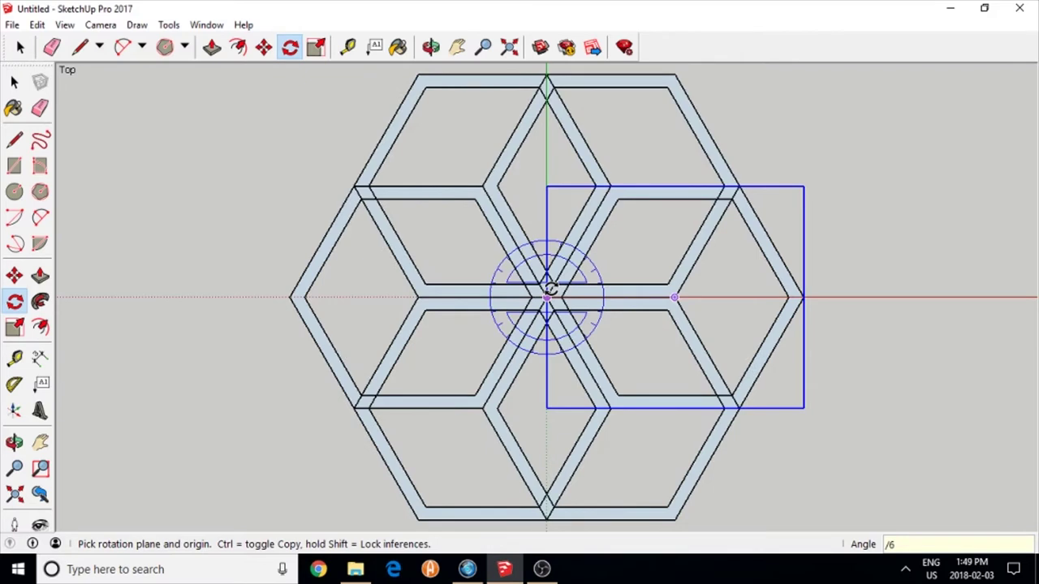
key("ctrl+t")
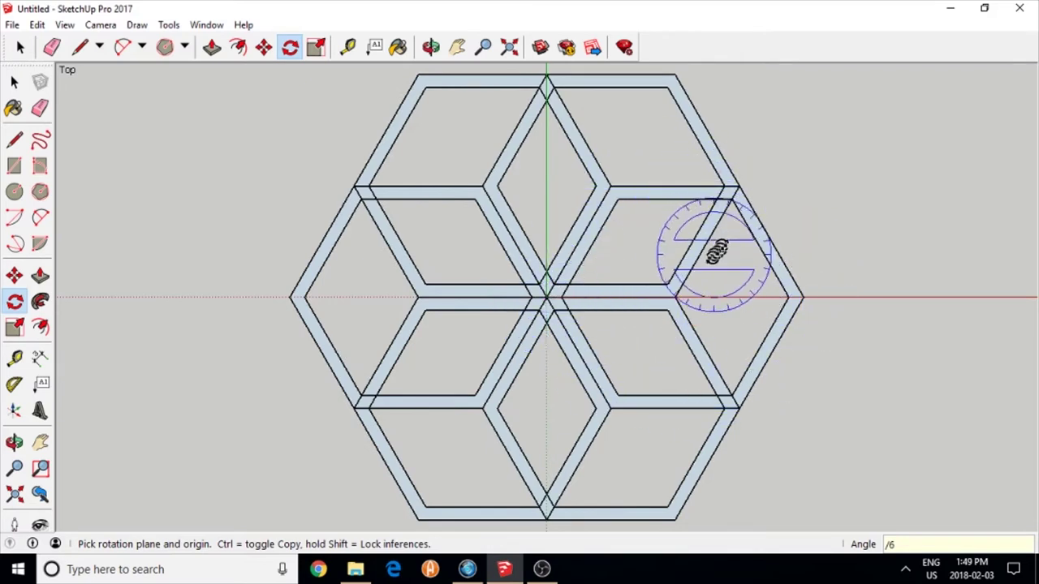
Open the left ring component, select its geometry and zoom in on it.
left_click(14, 82)
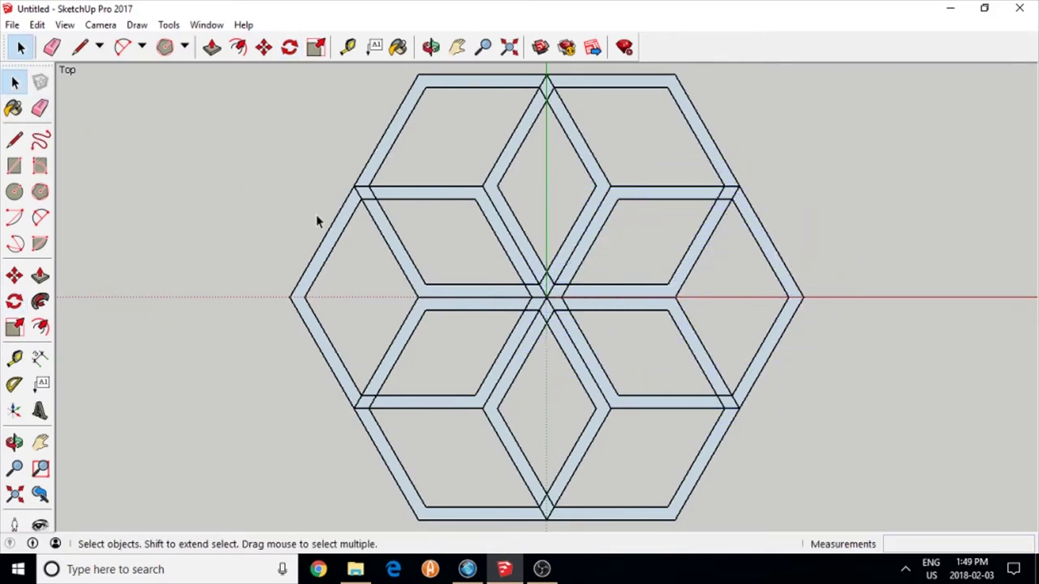
double_click(343, 221)
left_click(343, 221)
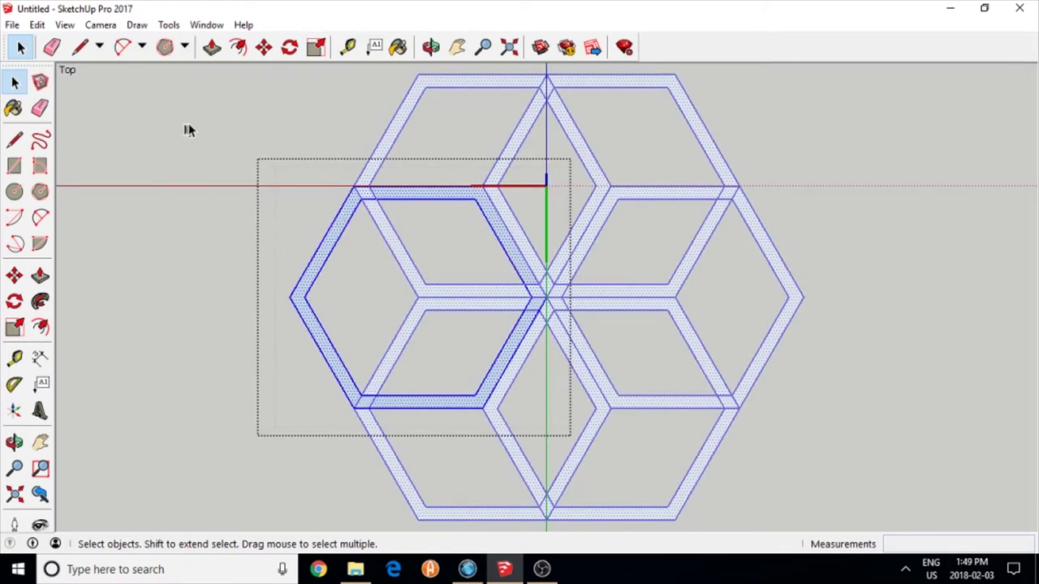
left_click(40, 468)
left_click_drag(214, 152, 625, 481)
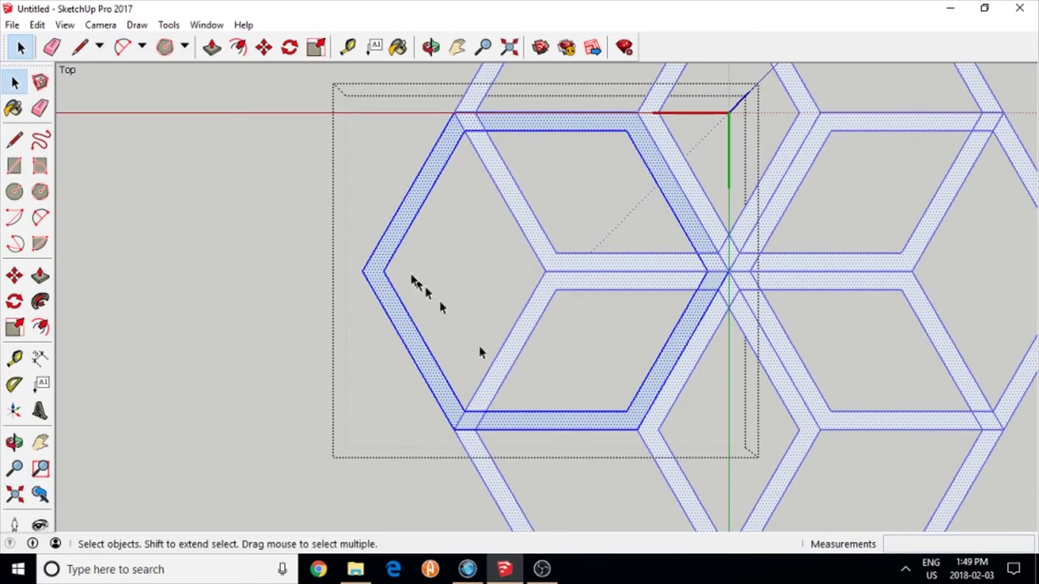
Move the hexagon outline 9 mm left along the red axis.
left_click(13, 276)
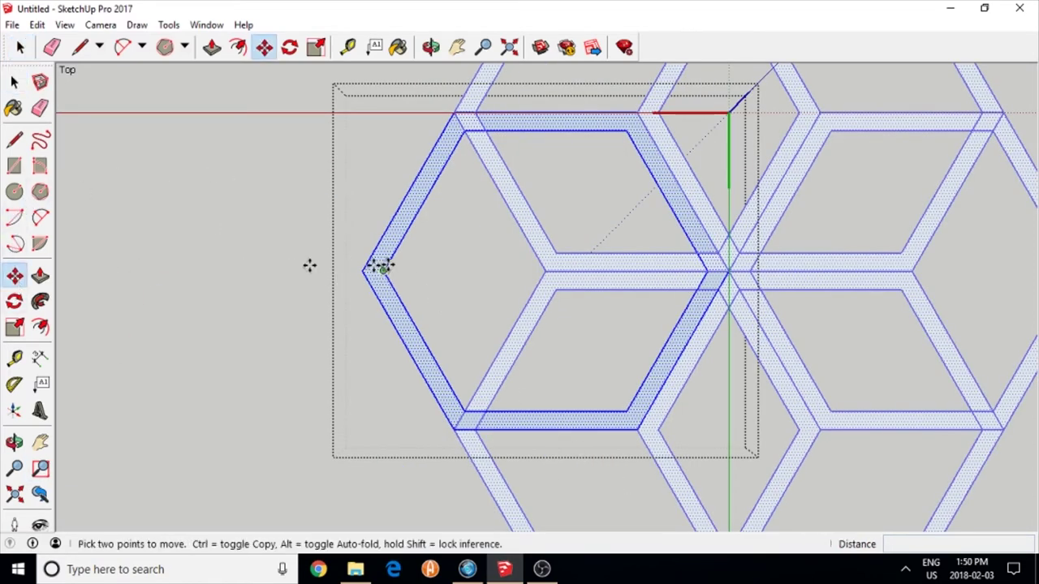
left_click(724, 274)
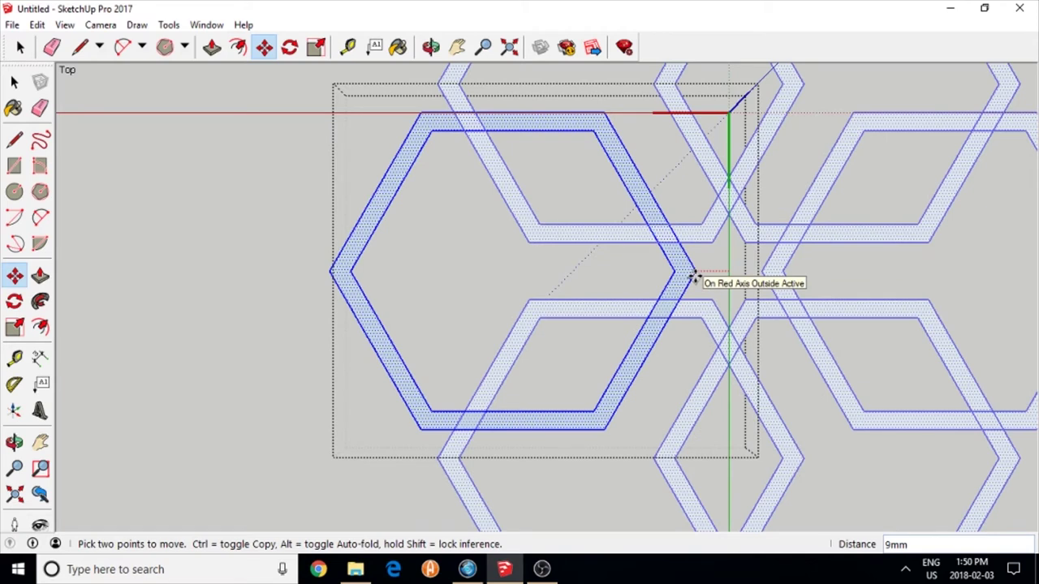
left_click(694, 277)
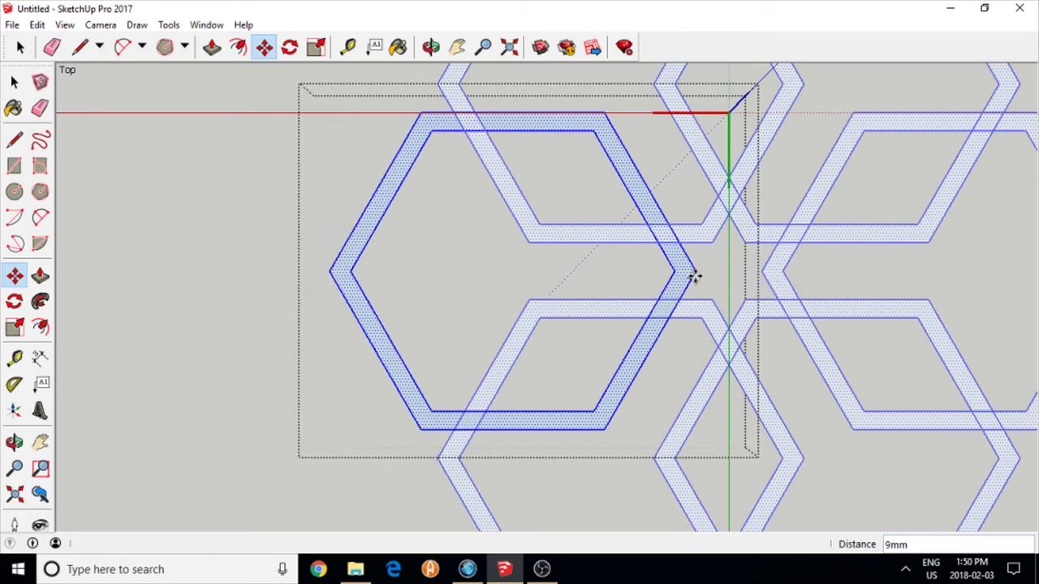
left_click(14, 301)
Try rotating the hexagon about its vertex, then undo the rotation.
left_click_drag(695, 271, 329, 271)
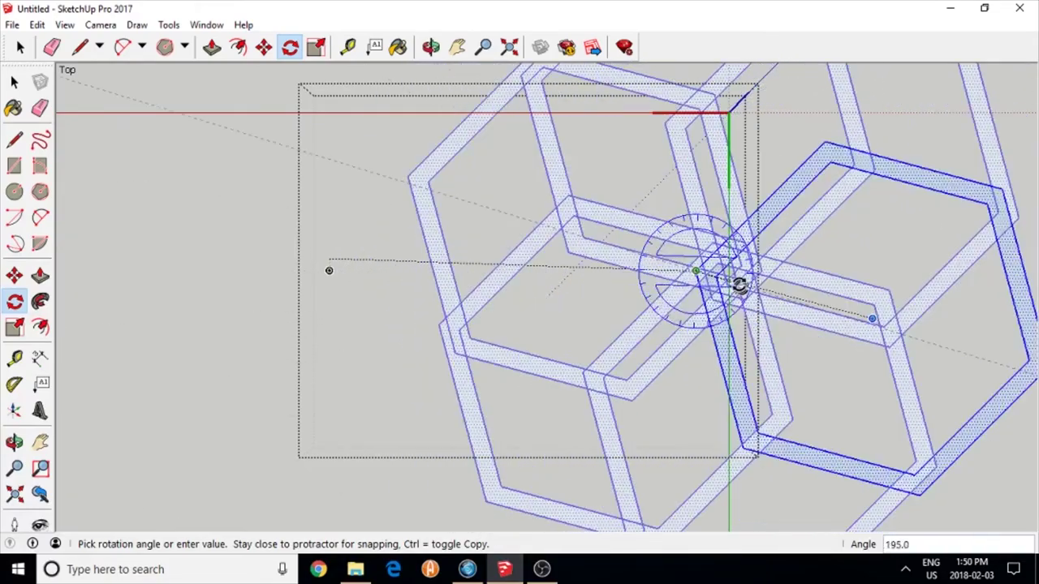
left_click(632, 297)
key("ctrl+z")
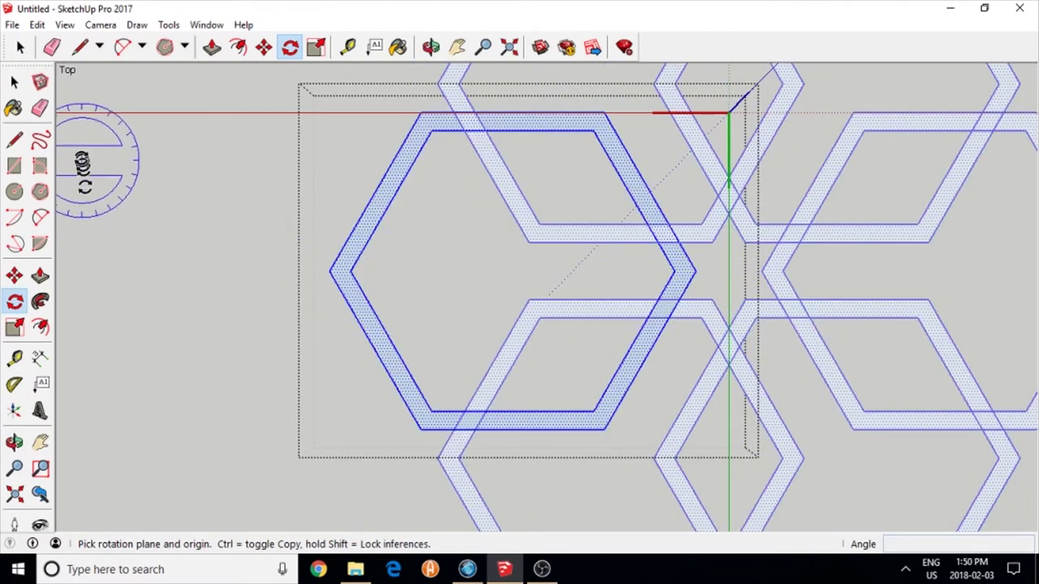
Select the hexagon band face and centre a circle on its left tip.
left_click(15, 82)
left_click(389, 200)
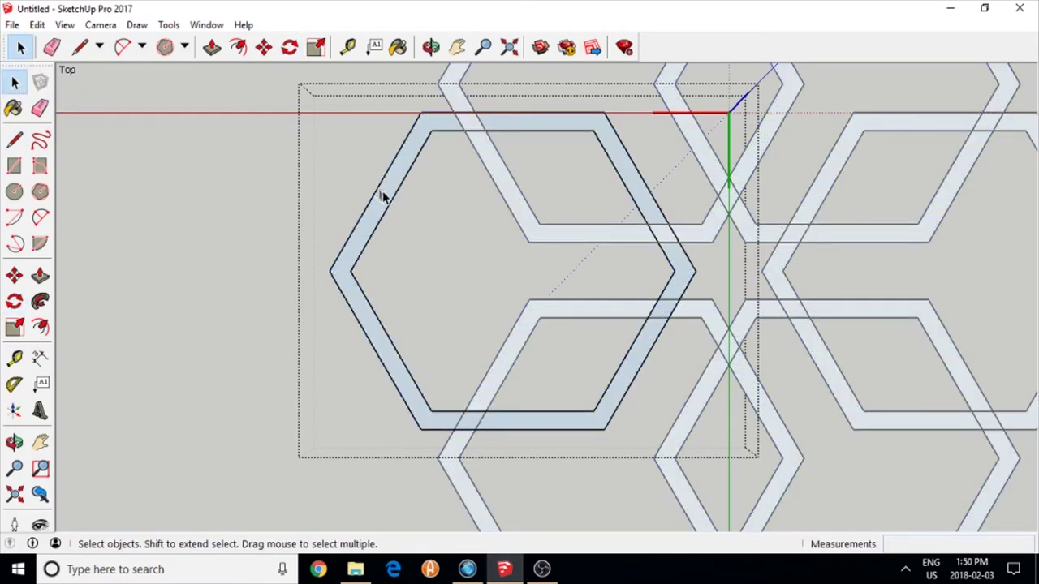
left_click(387, 199)
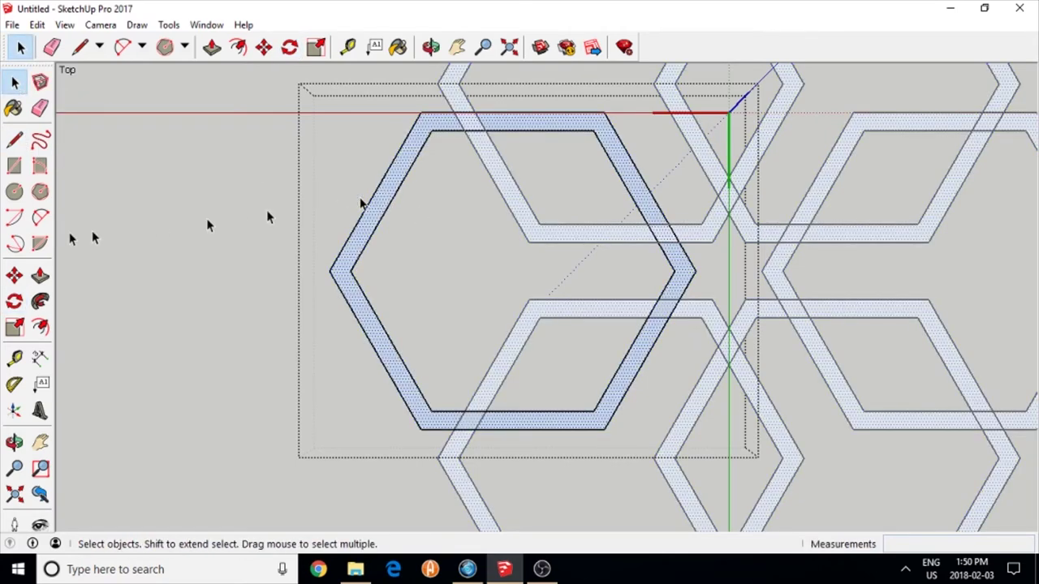
left_click(15, 191)
left_click(351, 271)
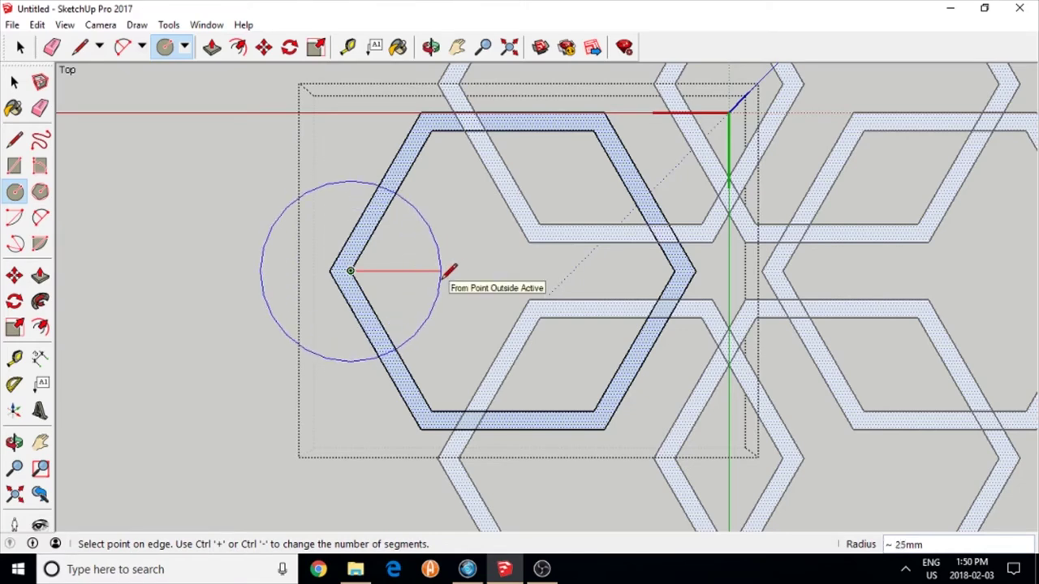
Finish a roughly 25 mm circle on the left tip and add a concentric 30 mm-radius circle.
left_click(448, 271)
left_click(351, 271)
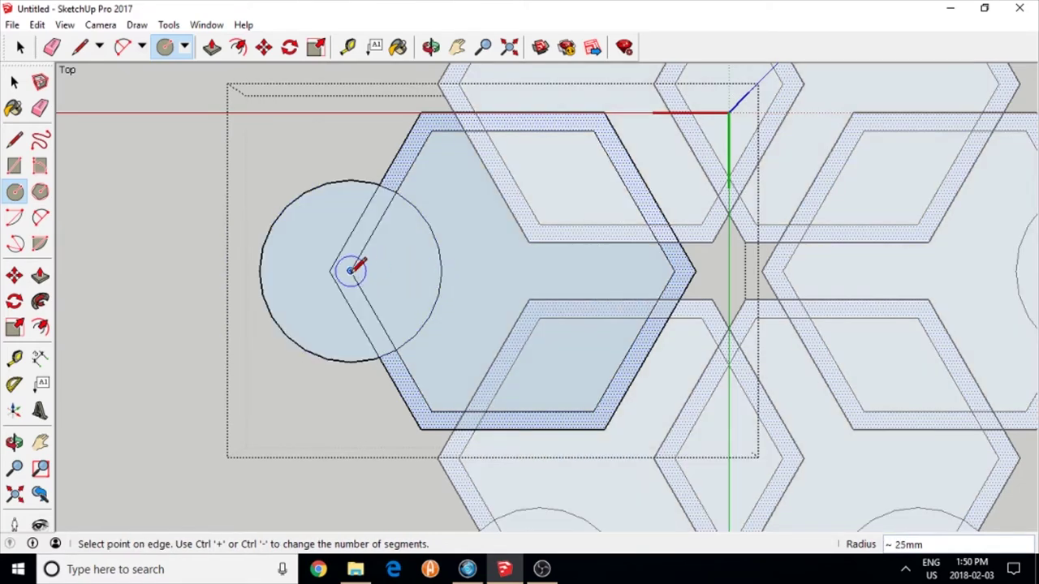
left_click(467, 271)
type("30")
key("Return")
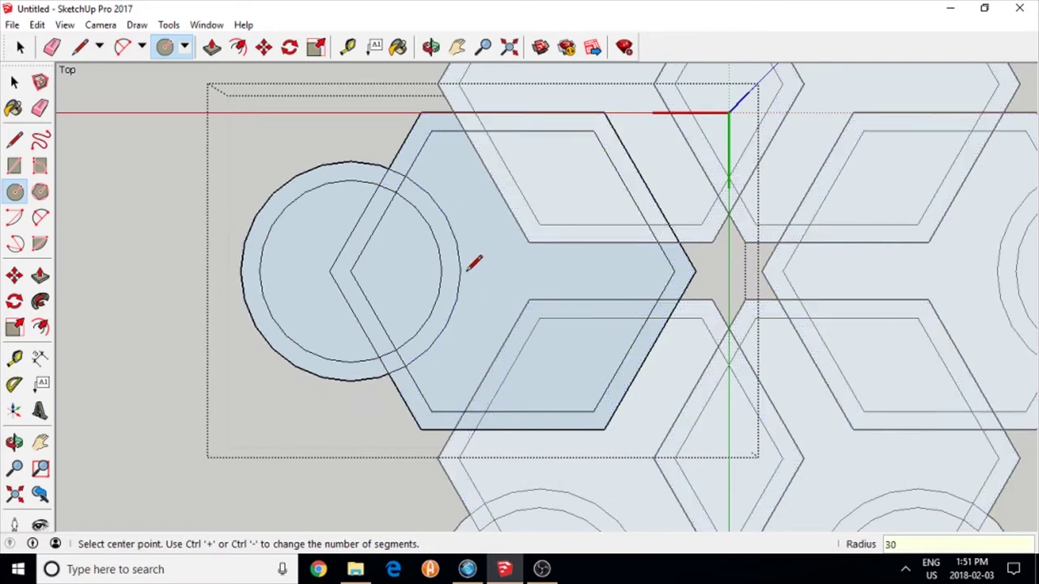
Erase the circle arcs outside the band and the hexagon's left tip, leaving a concave notch.
left_click(40, 109)
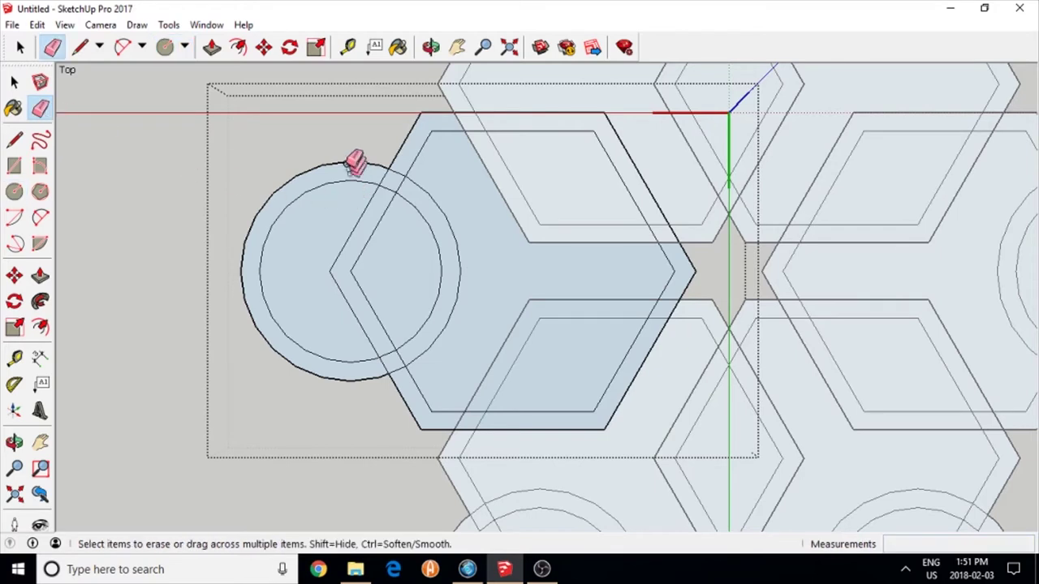
left_click(345, 163)
left_click(341, 181)
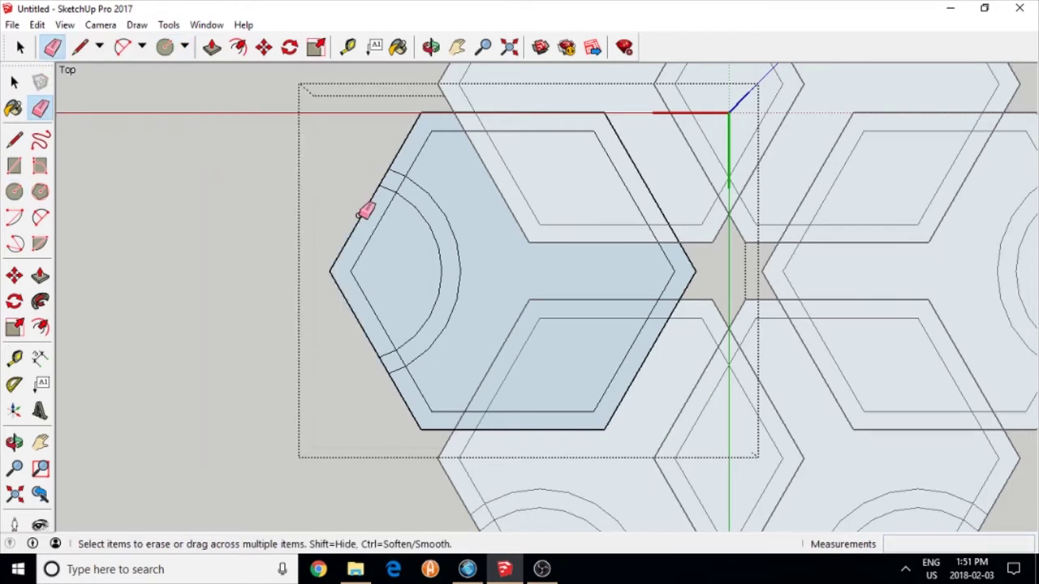
left_click(365, 214)
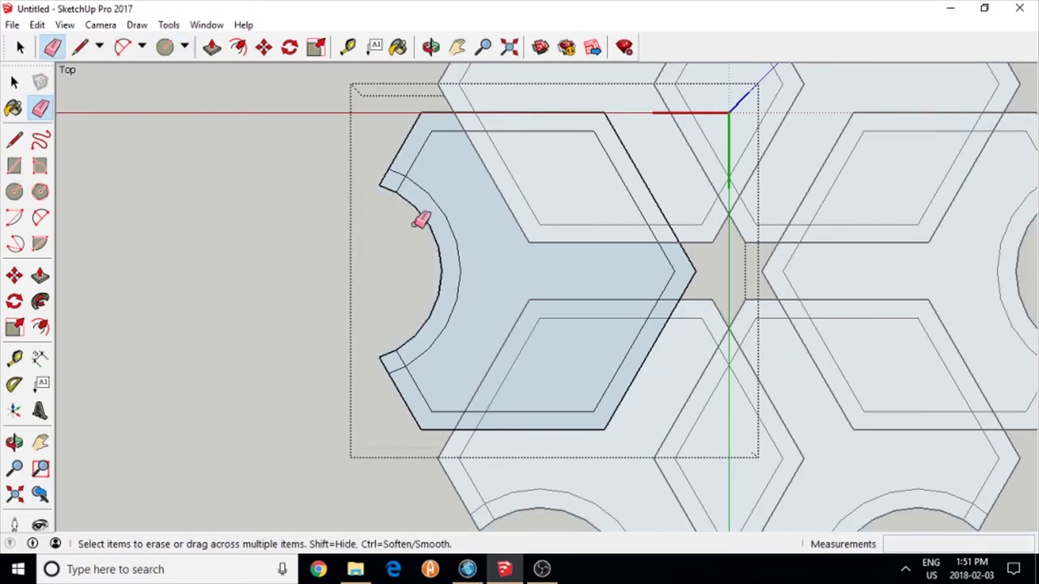
left_click(404, 168)
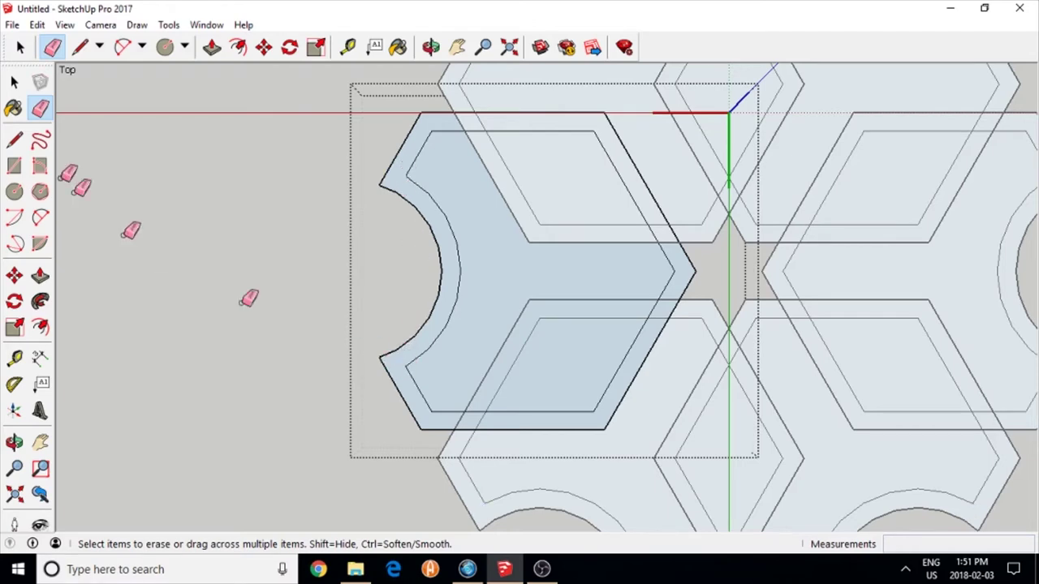
Select and delete the leftover face inside the band.
left_click(14, 82)
left_click(479, 249)
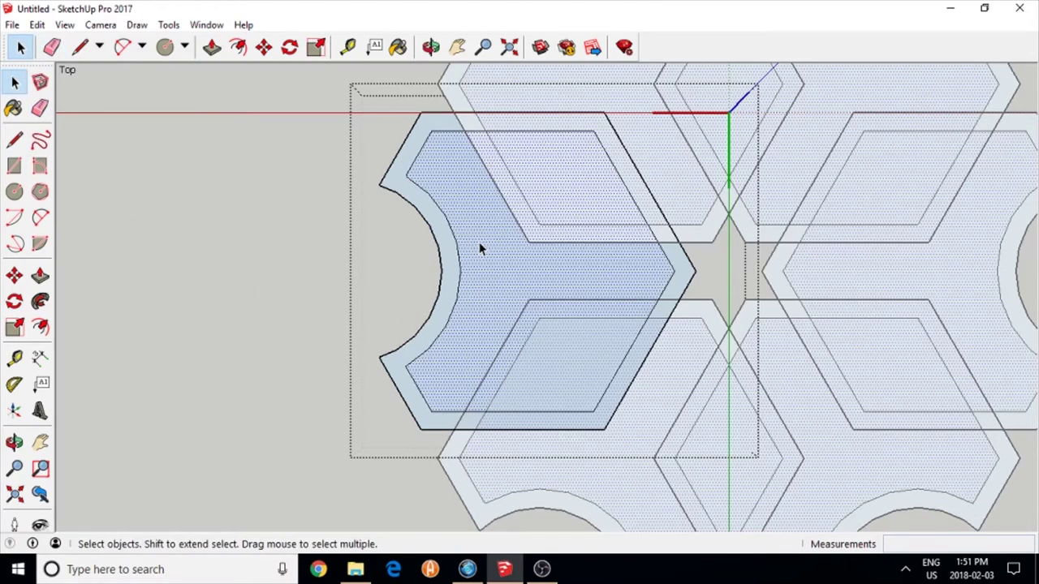
key("Delete")
Zoom to extents and push/pull the scalloped band face up 5 mm.
left_click(14, 493)
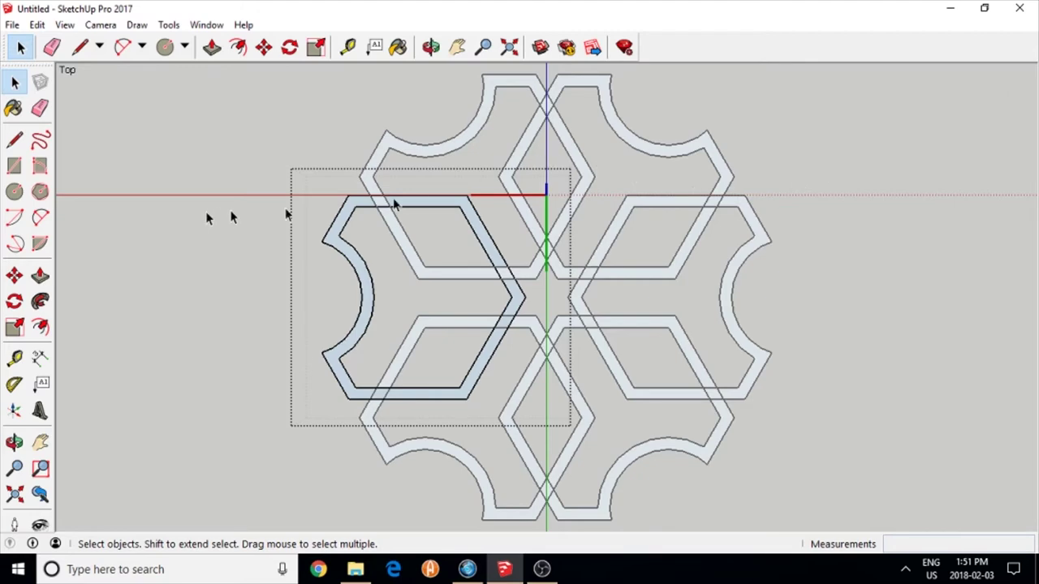
left_click(40, 276)
left_click_drag(428, 210, 426, 194)
type("5mm")
key("Return")
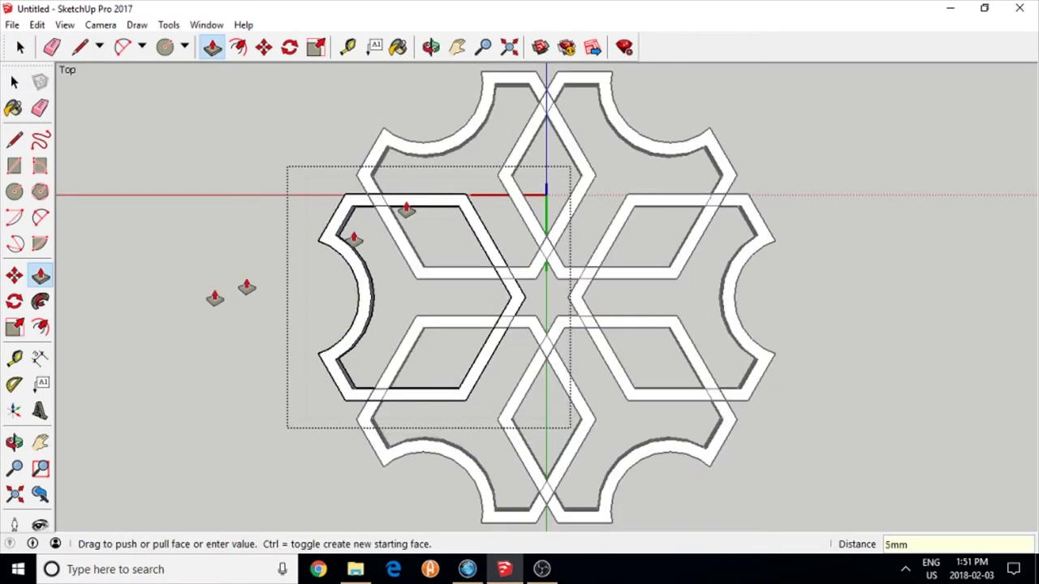
left_click(40, 276)
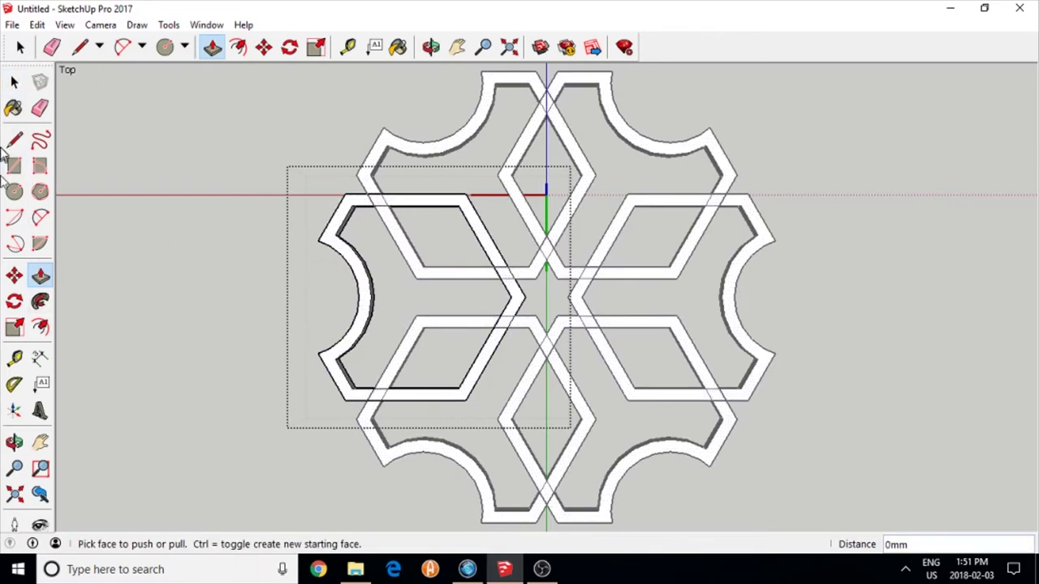
left_click(14, 82)
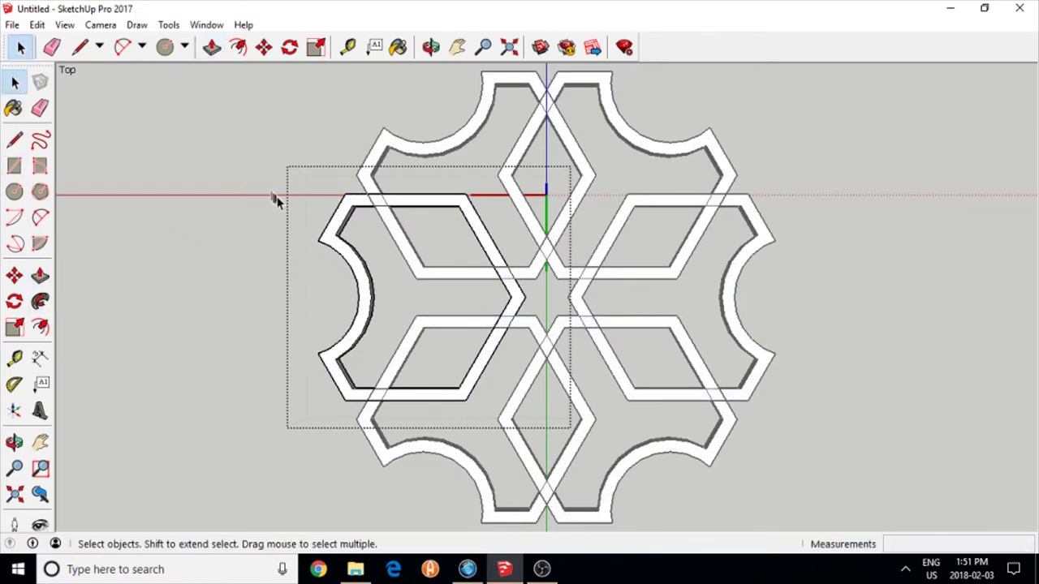
Select the star pattern and paint it with the black Color M09 material.
triple_click(344, 212)
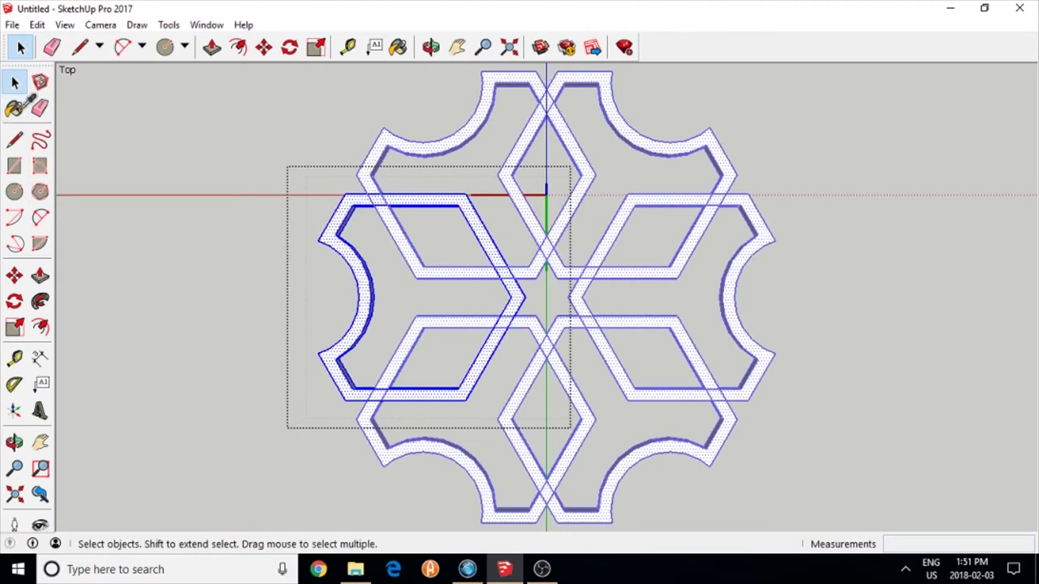
left_click(14, 108)
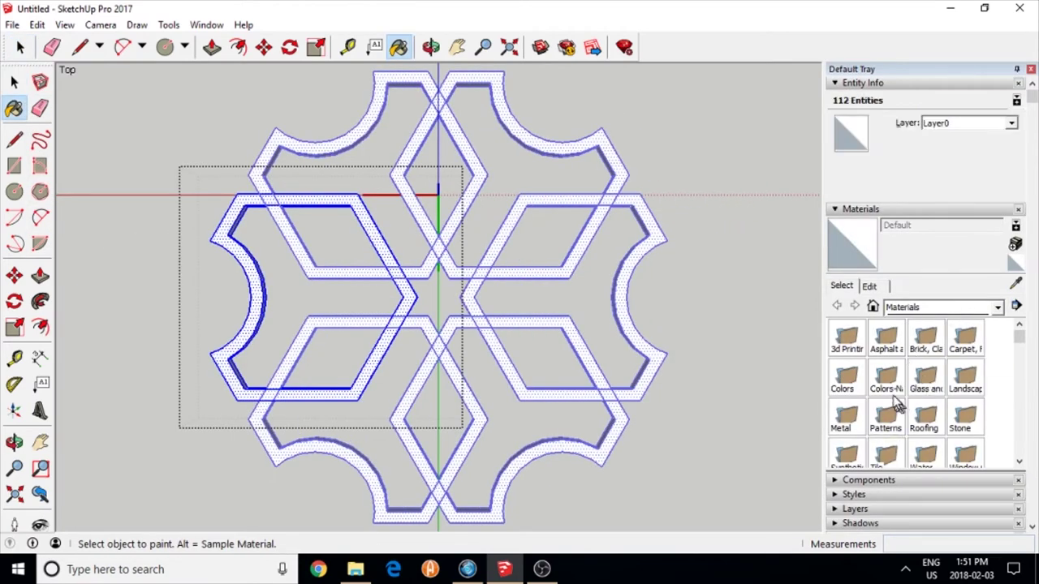
double_click(844, 379)
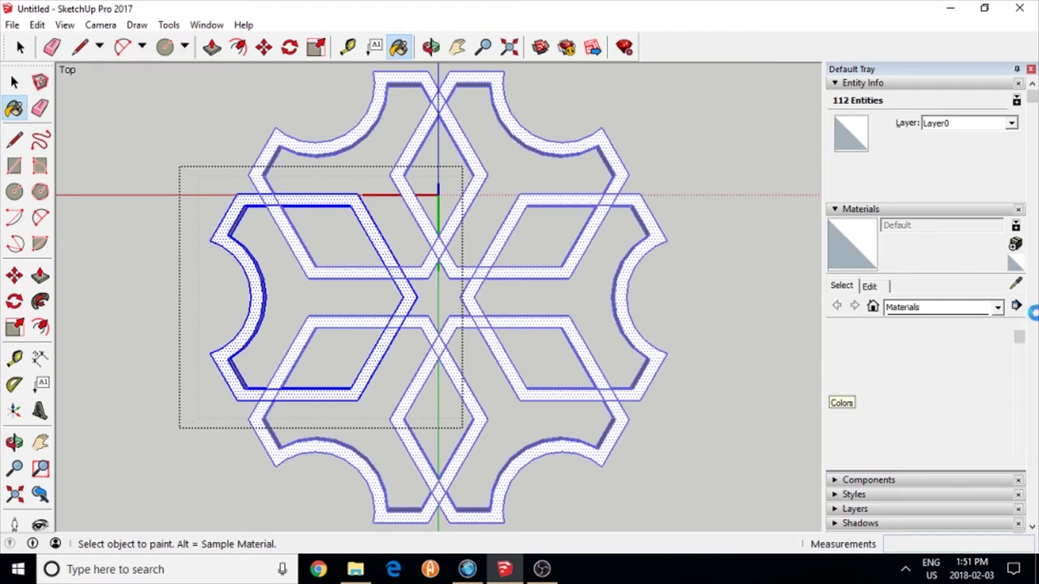
left_click_drag(1020, 339, 1019, 454)
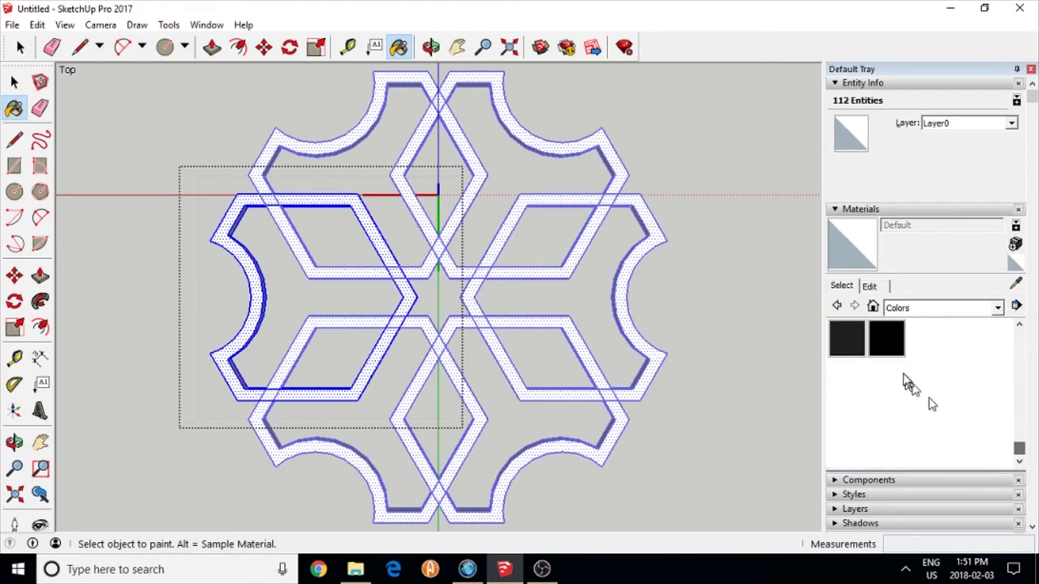
left_click(887, 338)
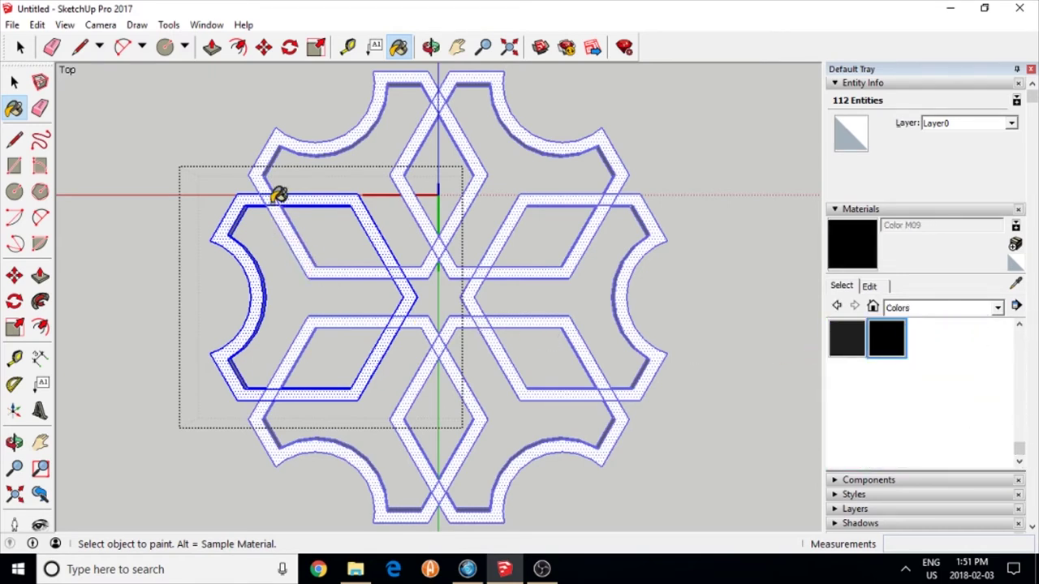
left_click(244, 199)
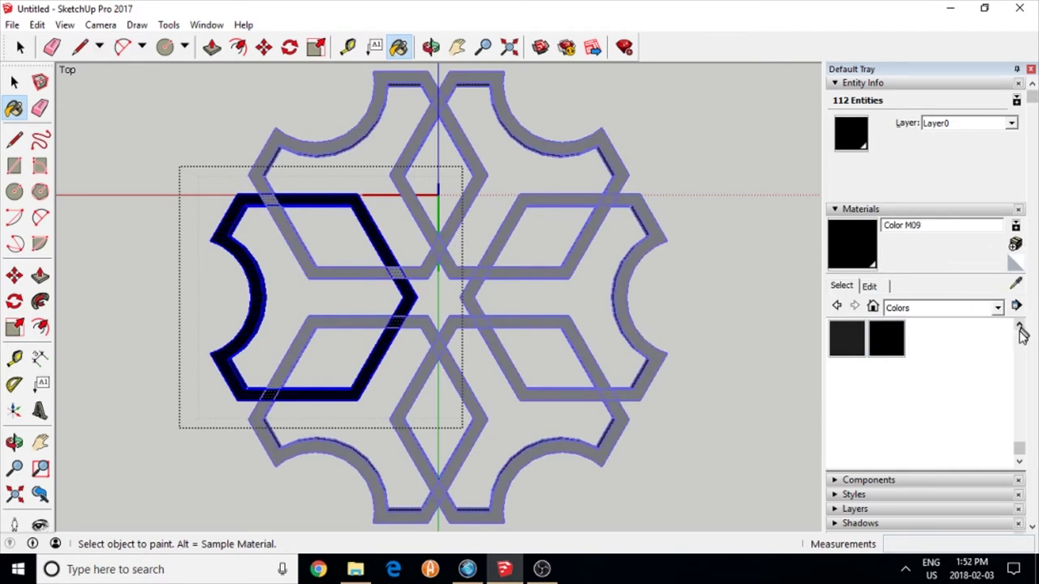
Repaint the star pattern's face with the blue Color I04 material.
scroll(1022, 334, "up", 5)
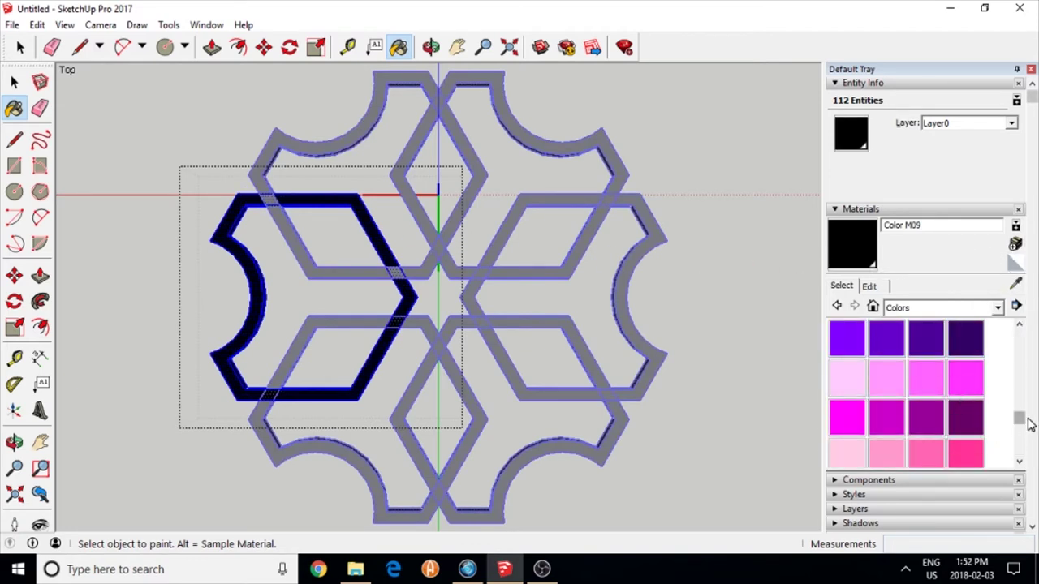
scroll(1025, 419, "up", 4)
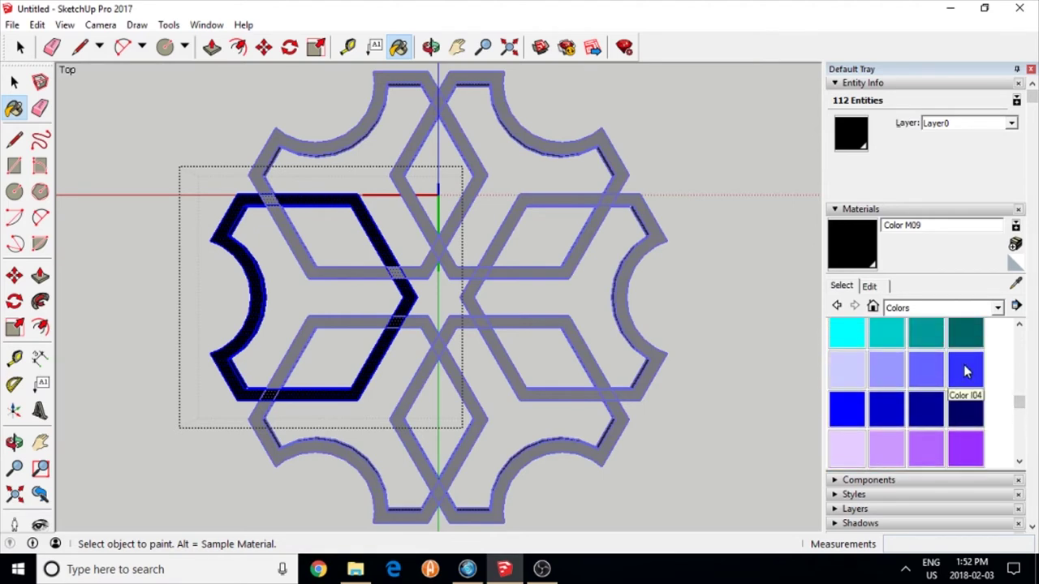
left_click(965, 369)
left_click(14, 82)
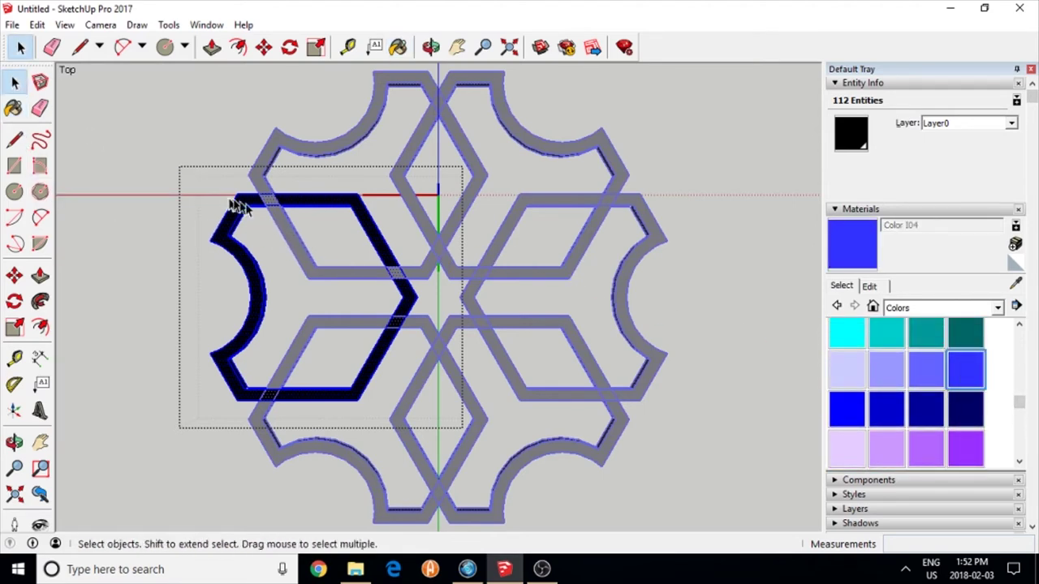
left_click(234, 215)
left_click(267, 220)
left_click(973, 366)
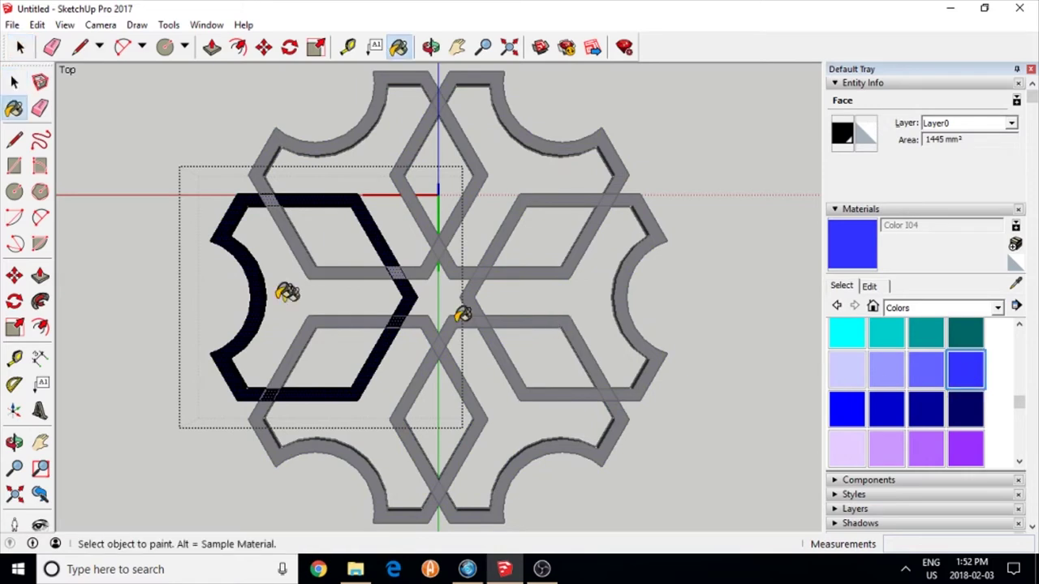
left_click(234, 205)
Leave group editing and deselect everything.
left_click(14, 82)
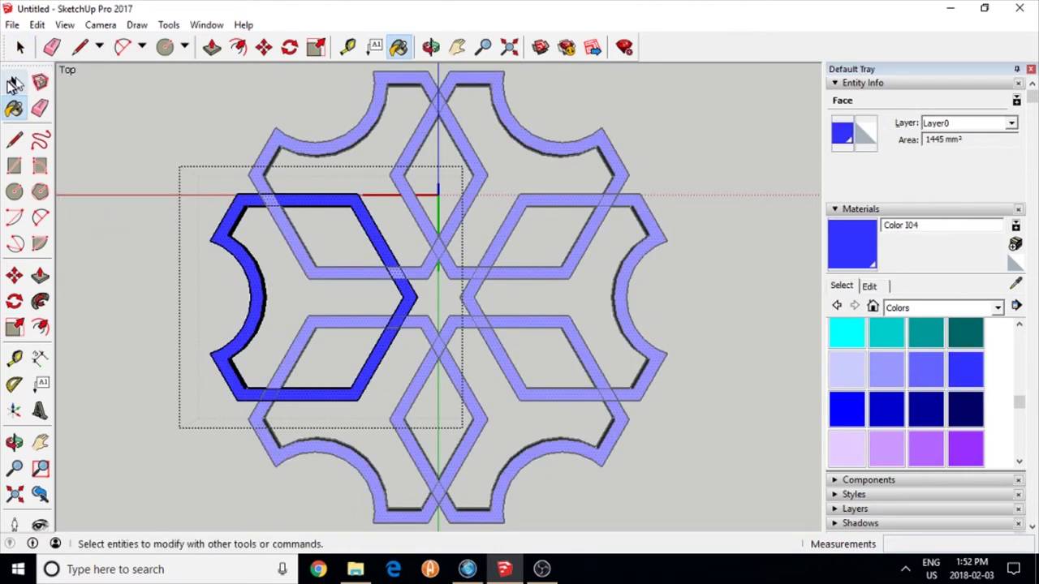
left_click(14, 82)
left_click(113, 114)
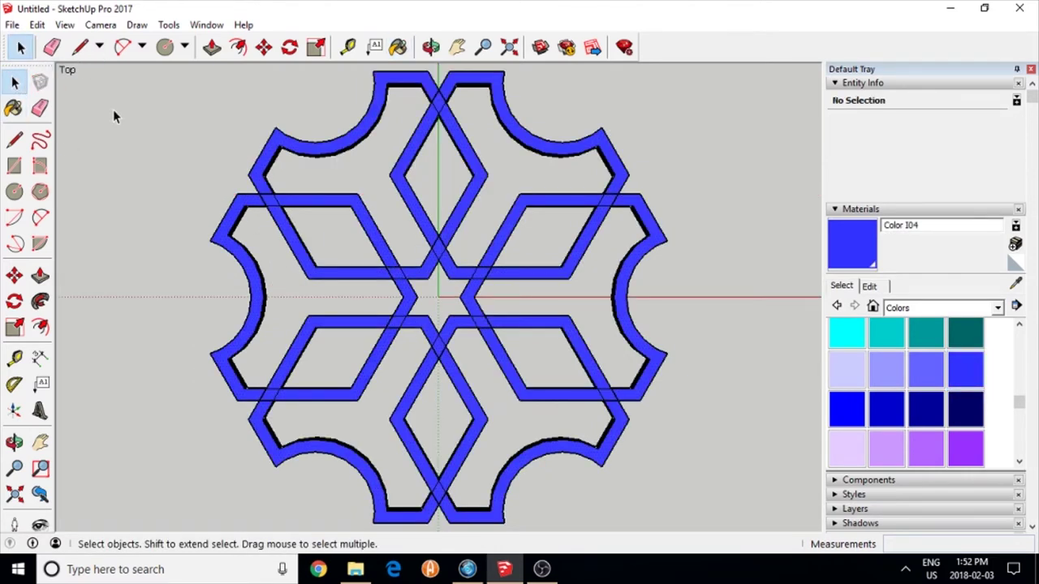
Select all six rotated heart components and combine them into one solid with Outer Shell.
left_click(14, 495)
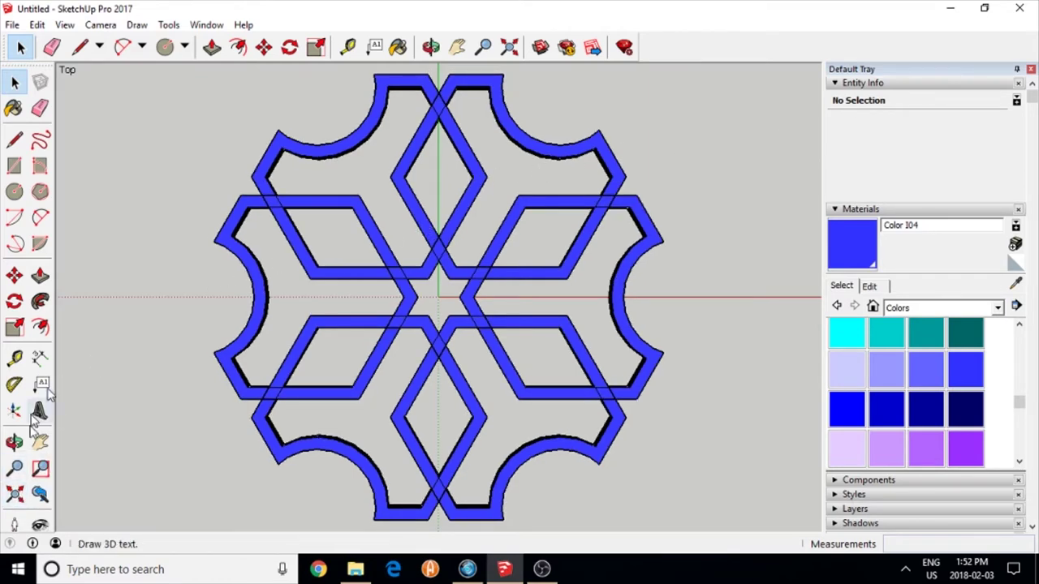
left_click(14, 443)
left_click_drag(174, 378, 134, 281)
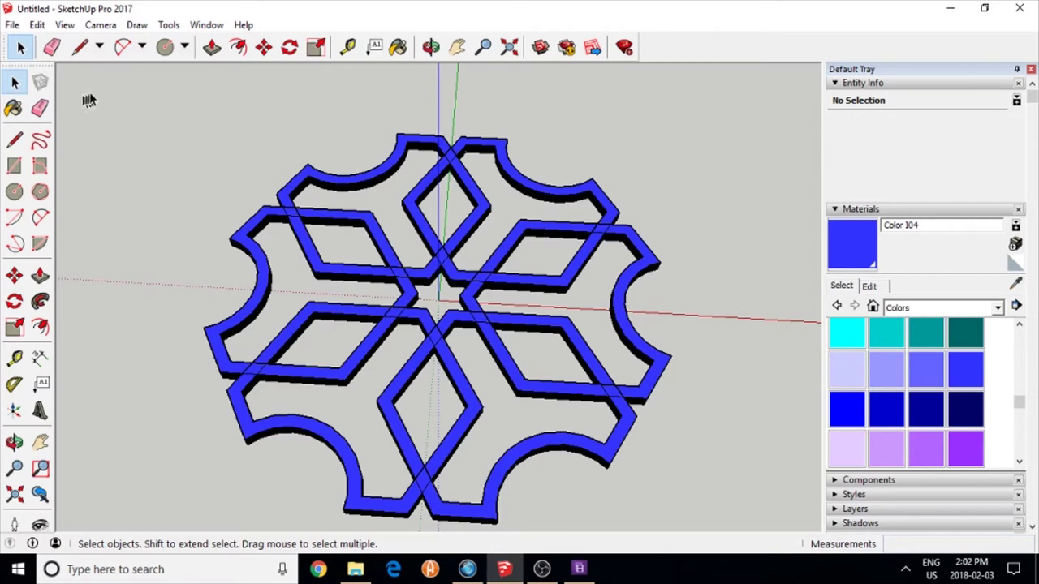
left_click_drag(93, 80, 729, 531)
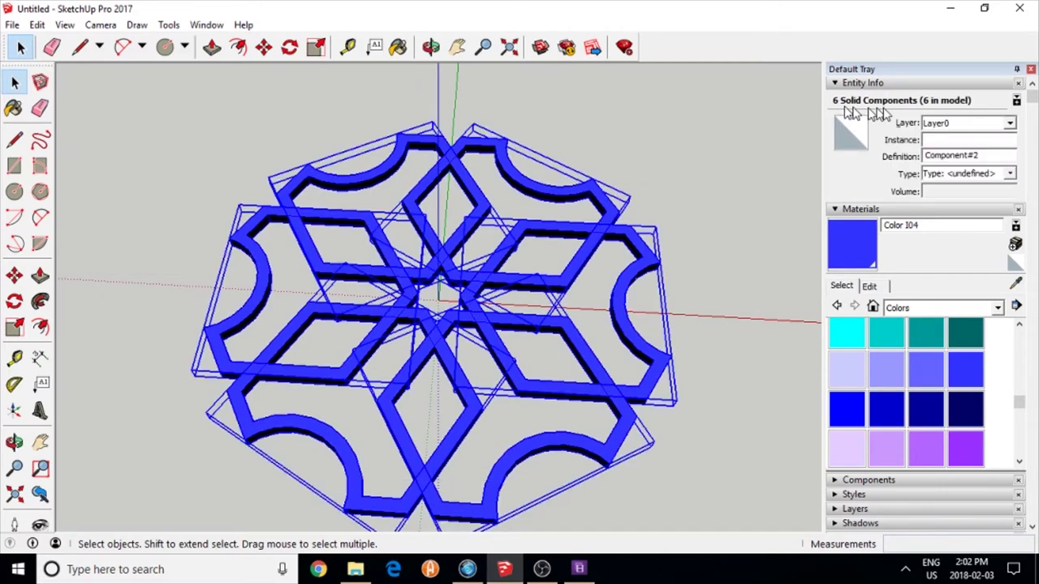
right_click(599, 193)
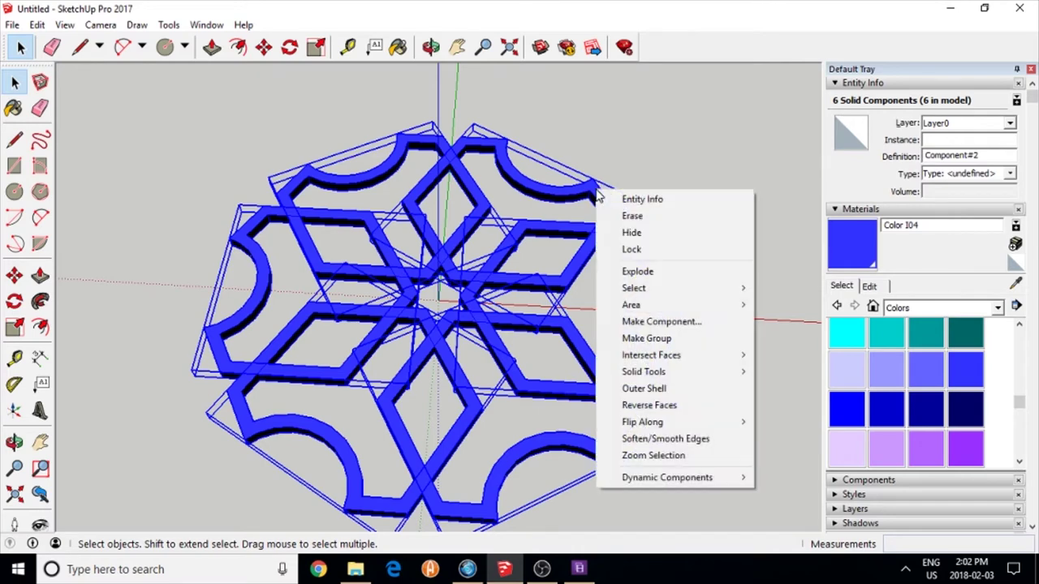
left_click(636, 391)
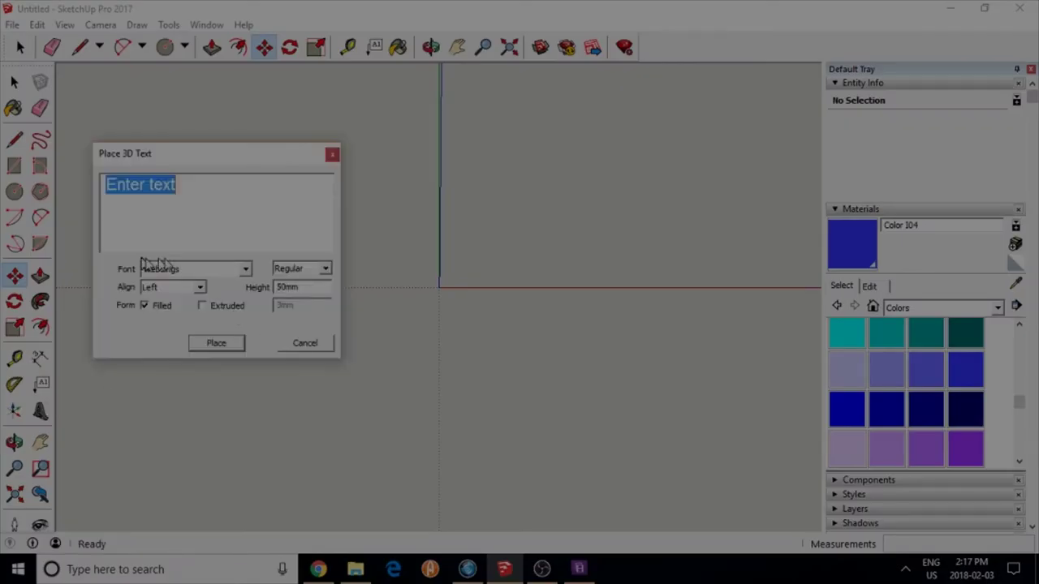
Place a filled 50 mm Webdings heart (letter Y) at the origin, undoing and re-placing it once.
type("Y")
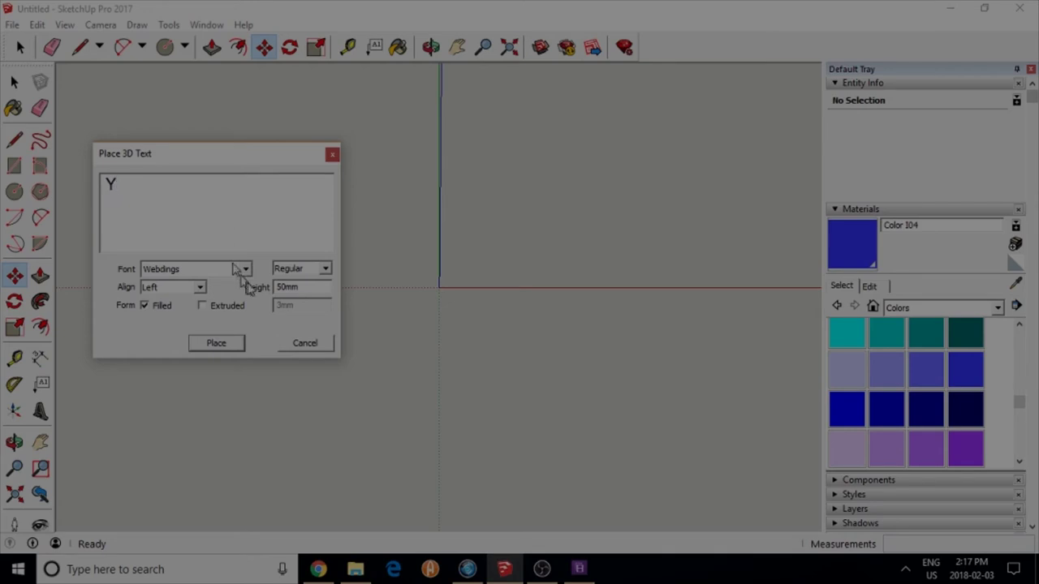
left_click(216, 343)
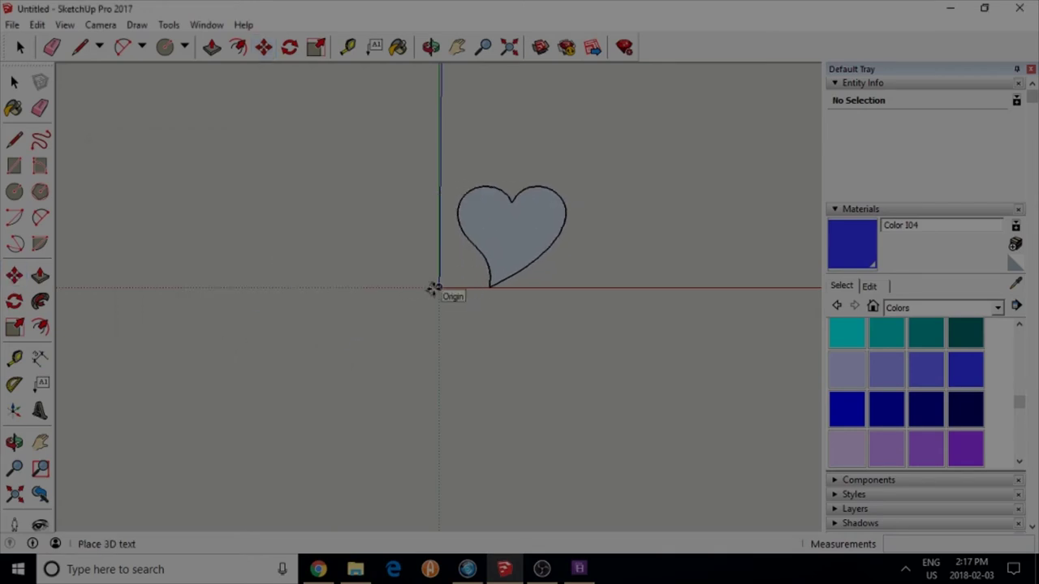
left_click(435, 288)
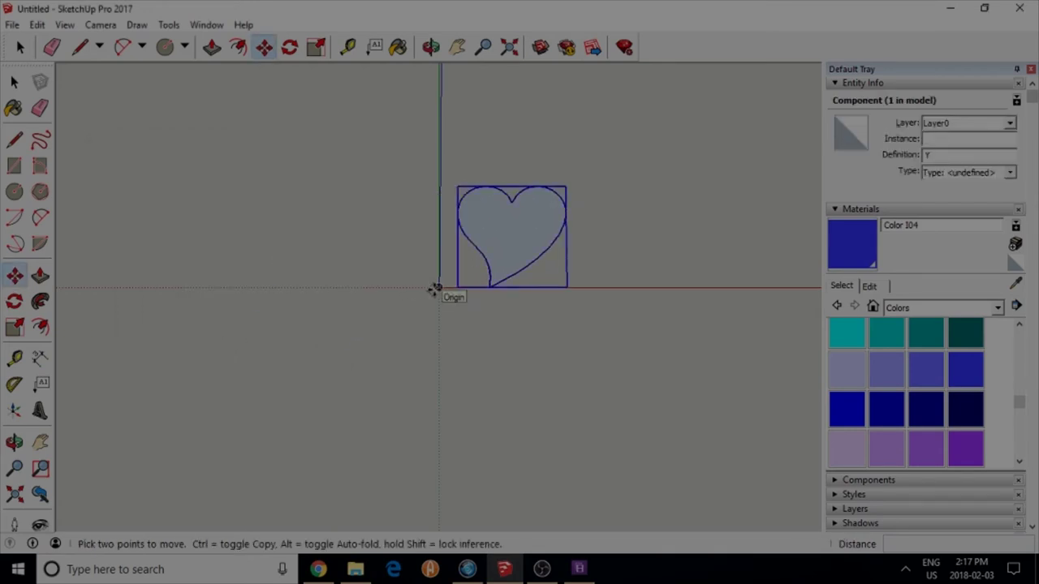
key("ctrl+z")
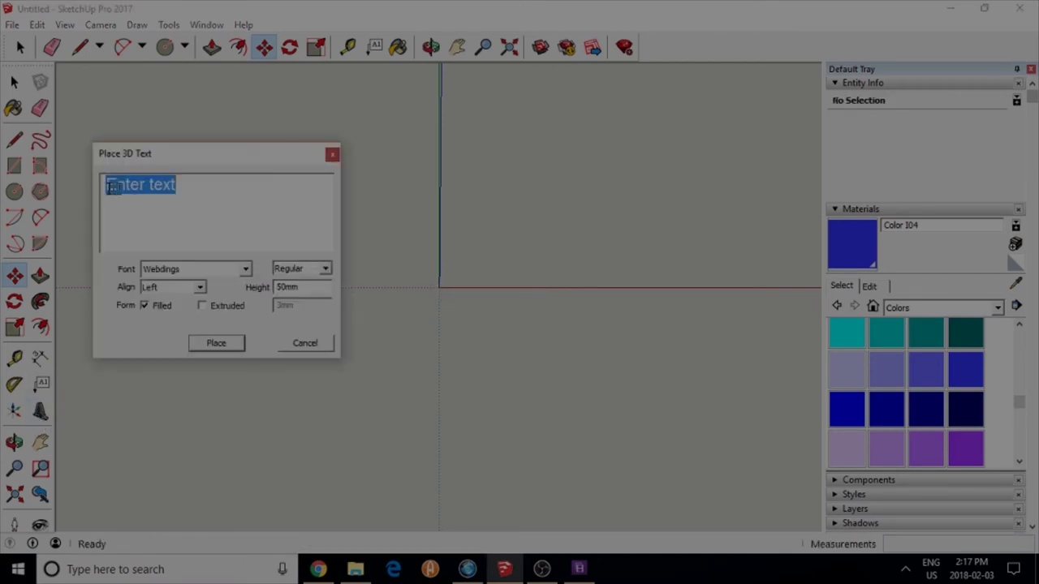
type("Y")
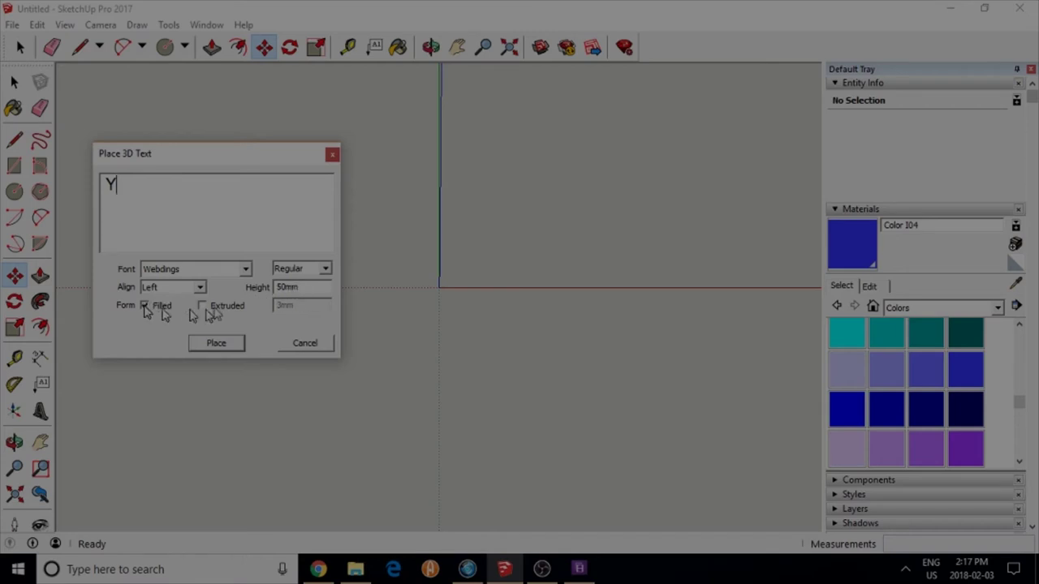
left_click(216, 344)
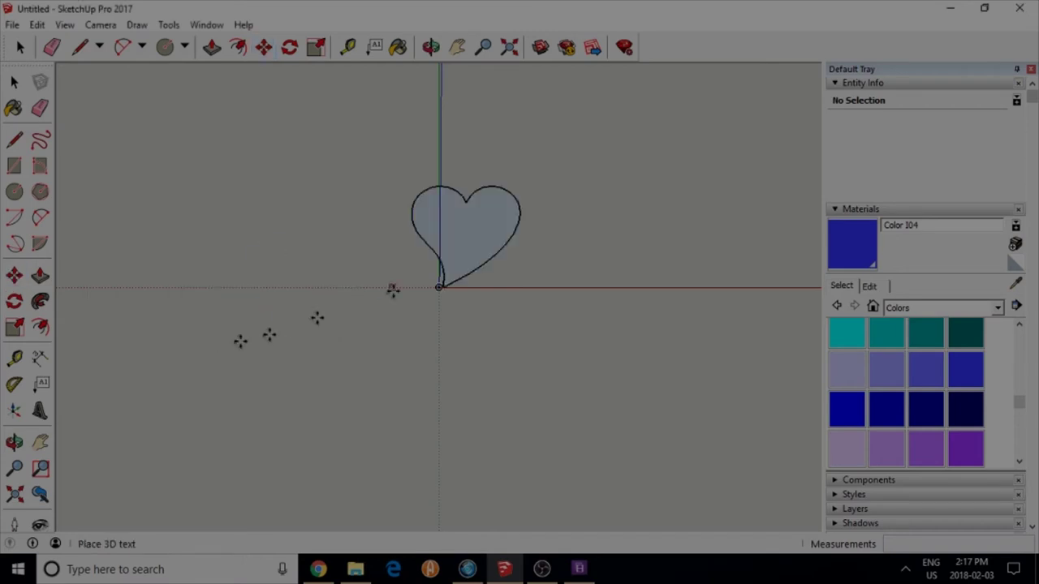
left_click(439, 288)
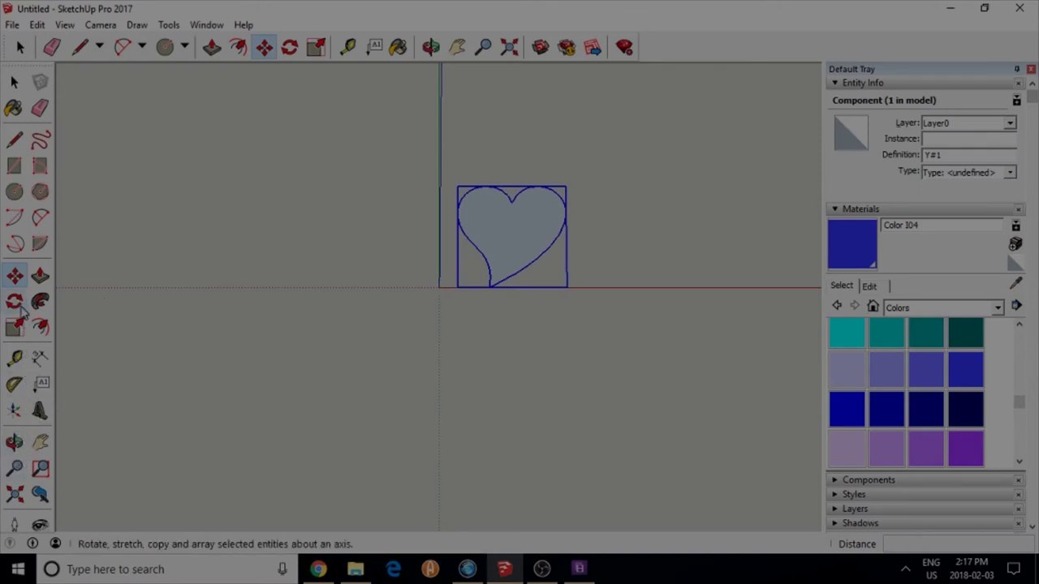
left_click(14, 82)
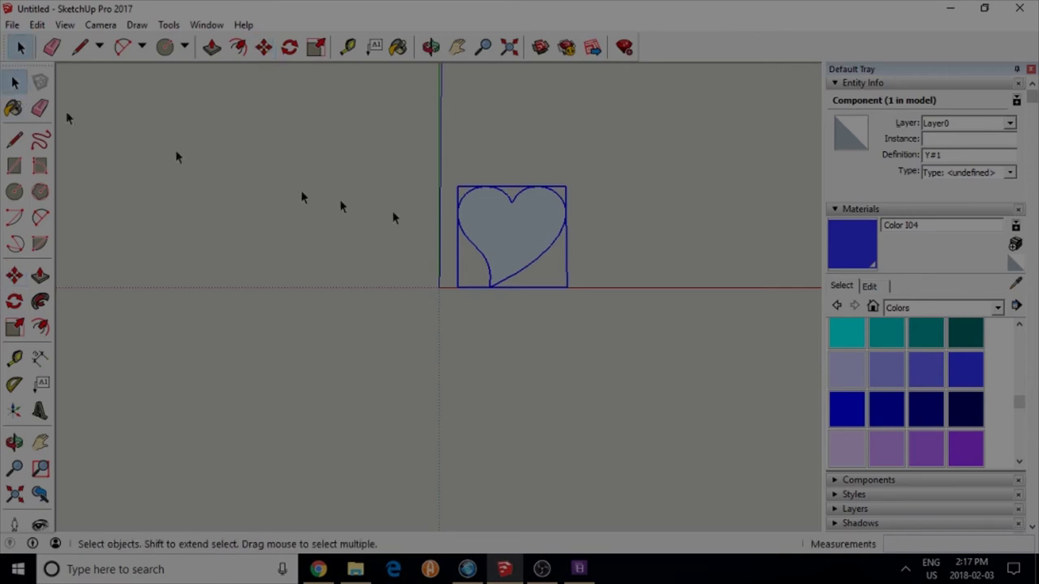
Inside the heart component, offset the heart's edge 3 mm inward.
triple_click(508, 226)
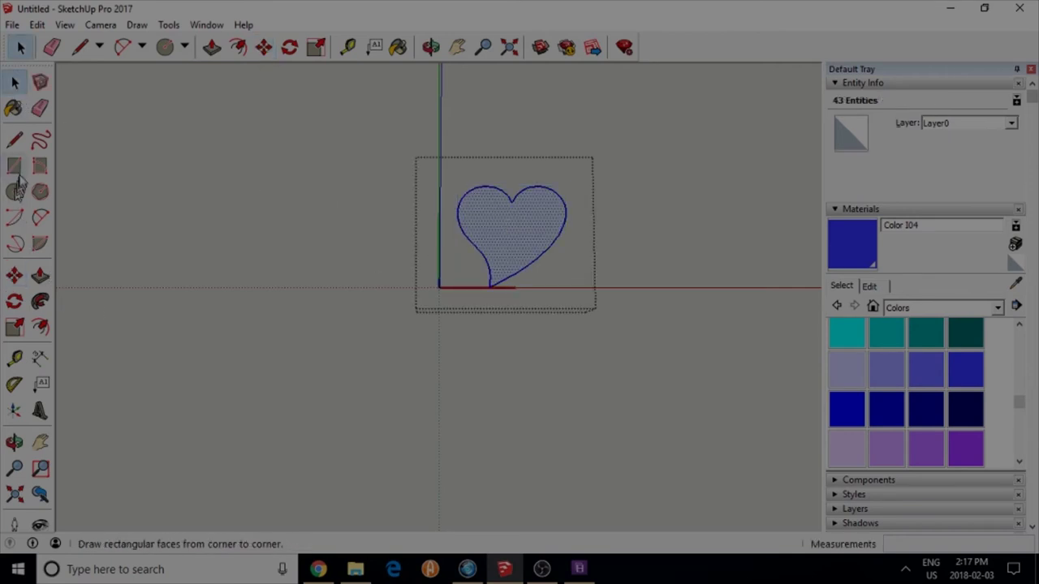
left_click(238, 46)
left_click(512, 206)
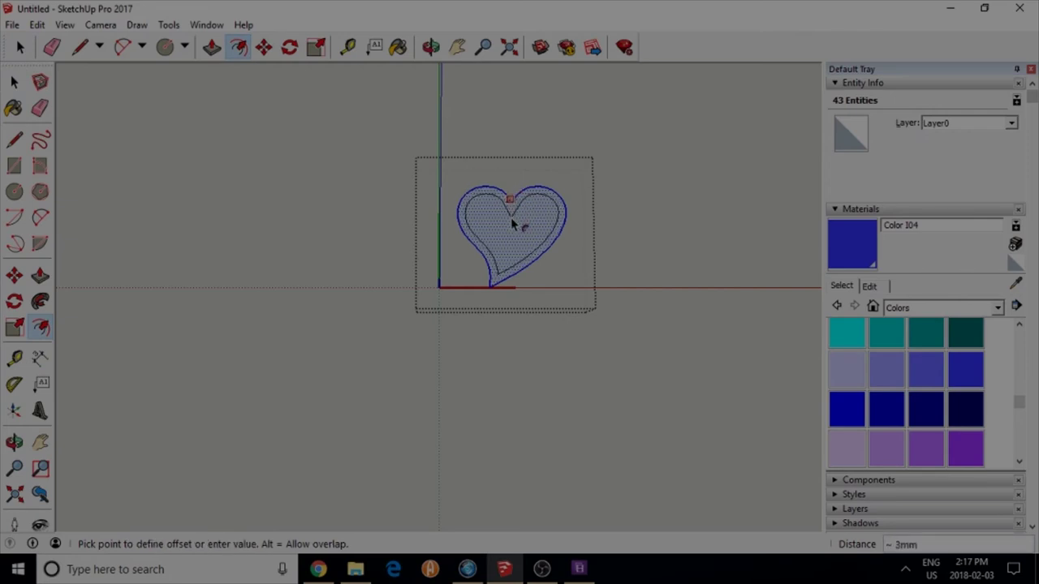
type("3")
key("Return")
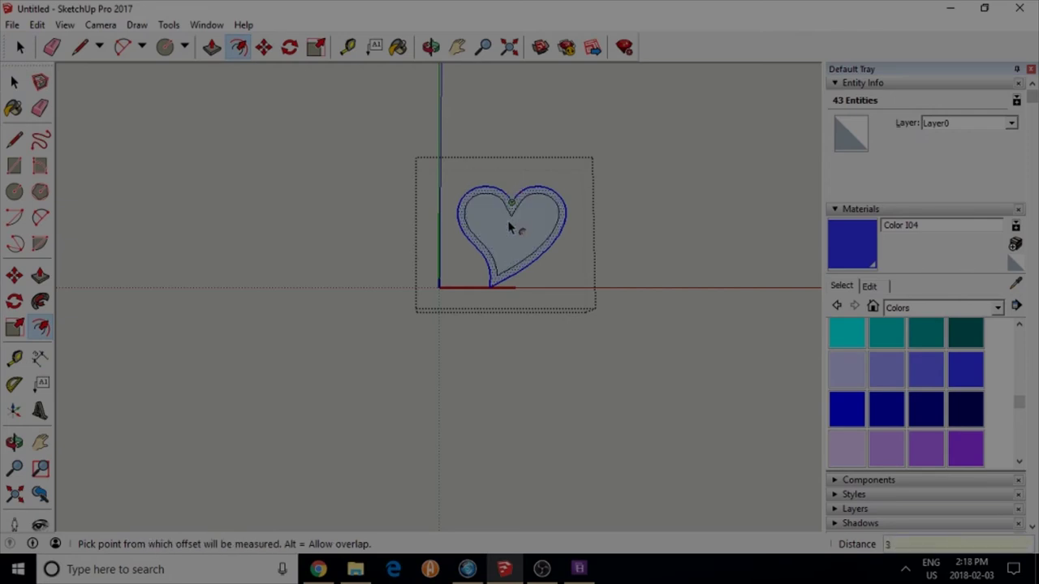
Delete the heart's inner face to leave a hollow outline, then exit the component.
left_click(14, 81)
left_click(505, 241)
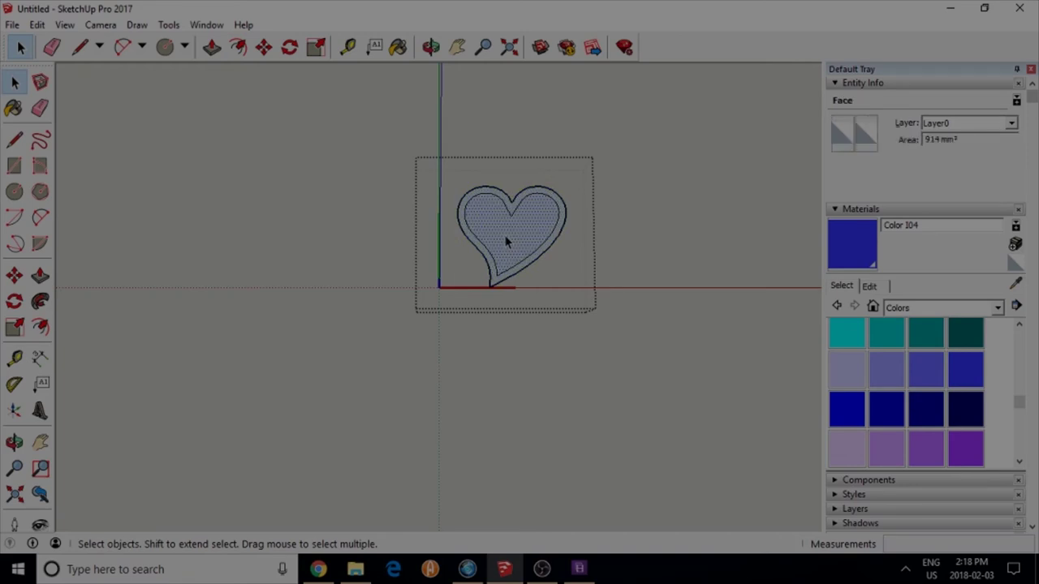
key("Delete")
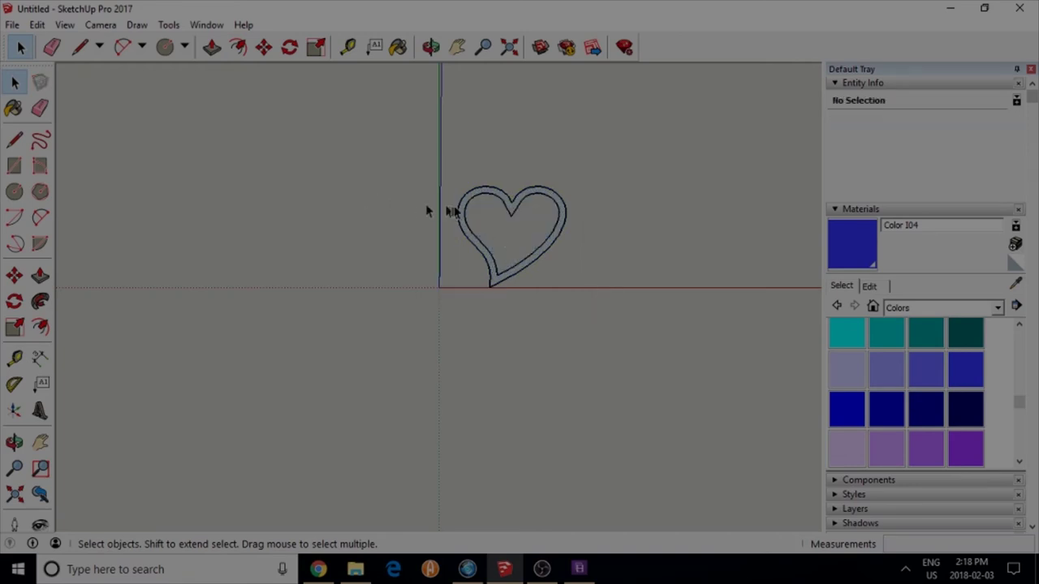
left_click(473, 203)
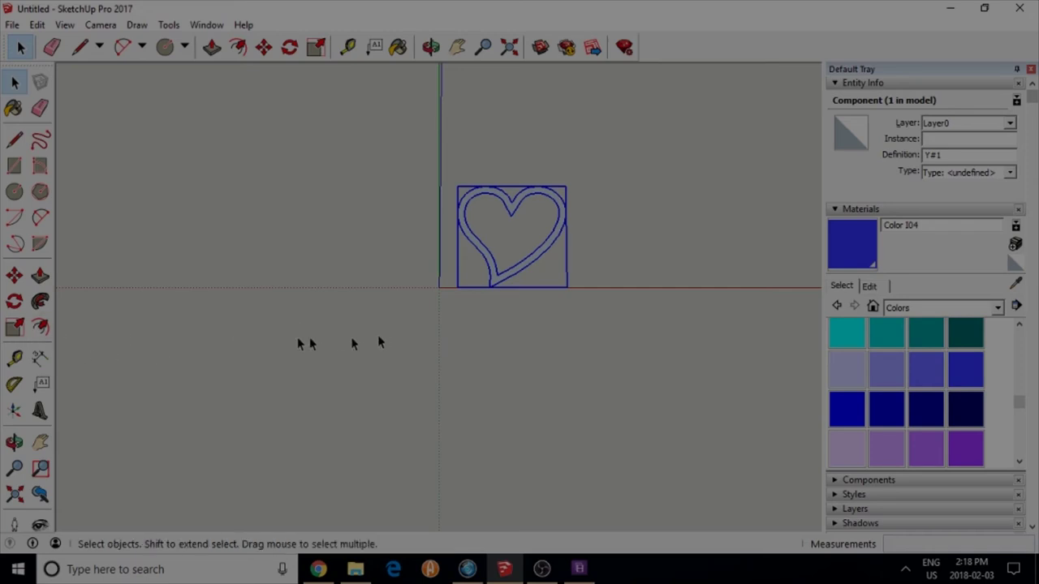
Move the heart so its bottom tip sits at the origin.
left_click(14, 277)
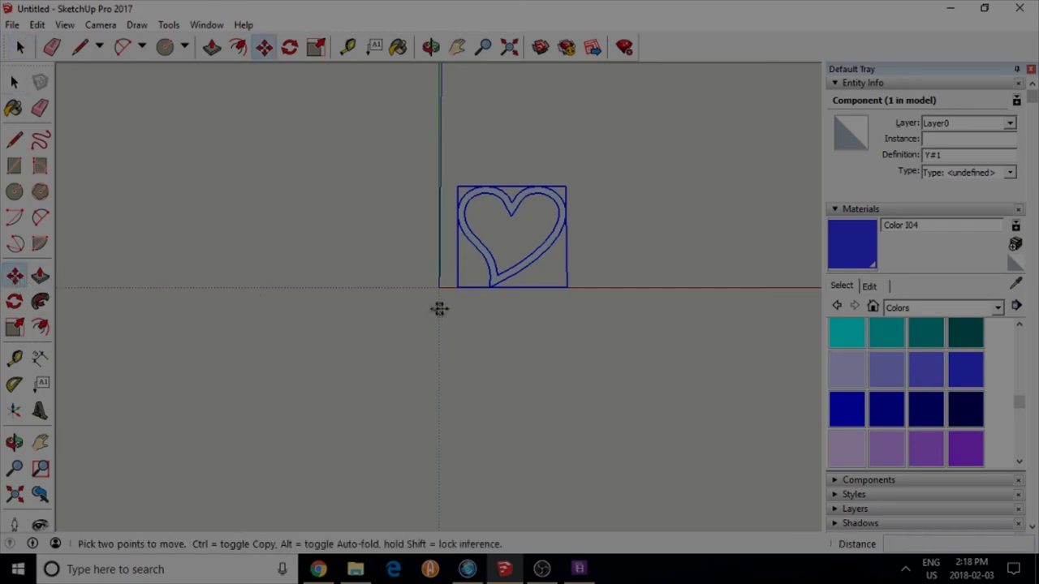
left_click(490, 283)
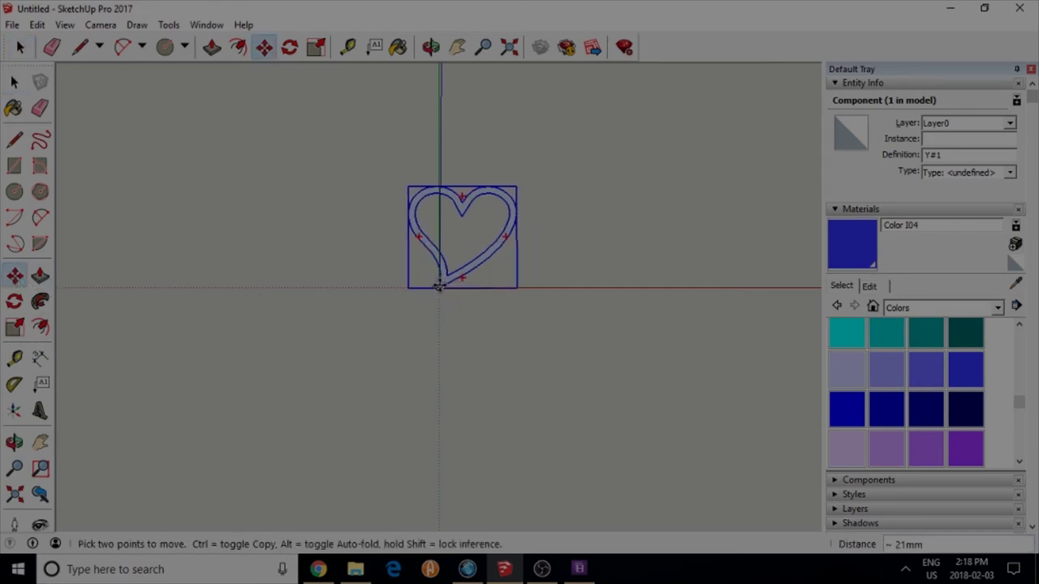
left_click(438, 287)
Rotate-copy the heart around its tip into a radial array of 12 copies.
left_click(14, 301)
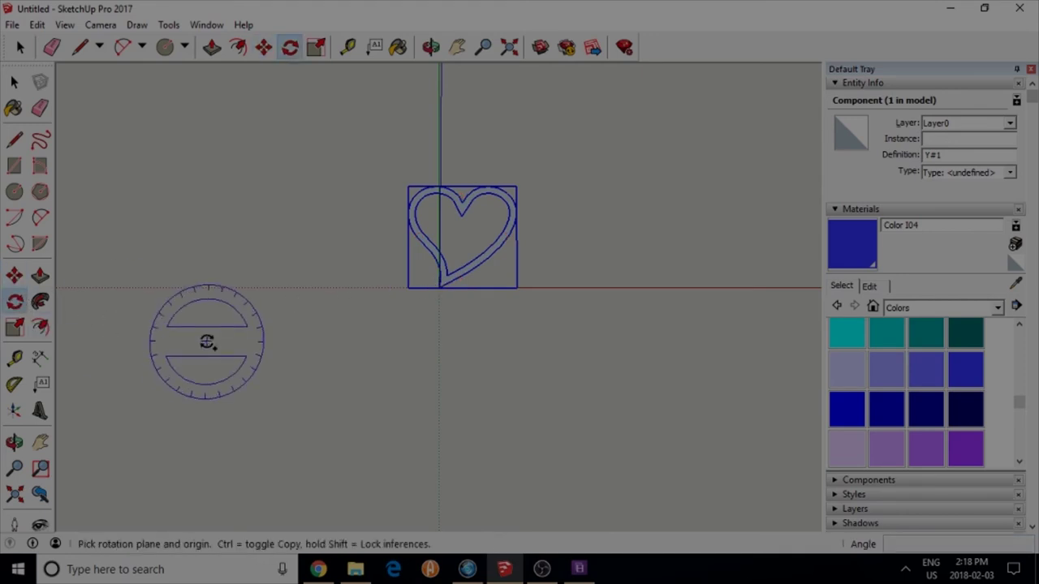
left_click(439, 288)
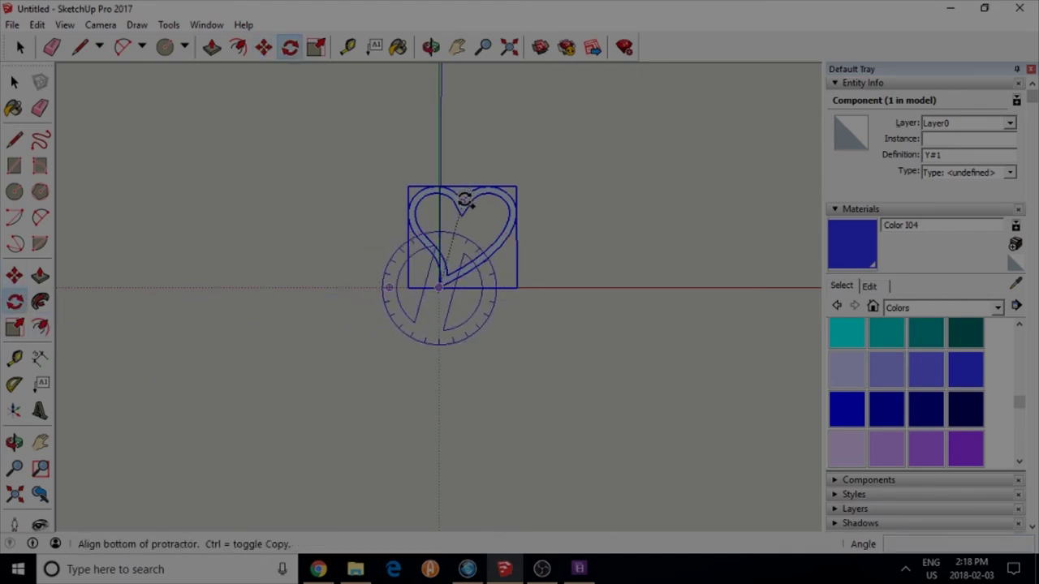
left_click(463, 202)
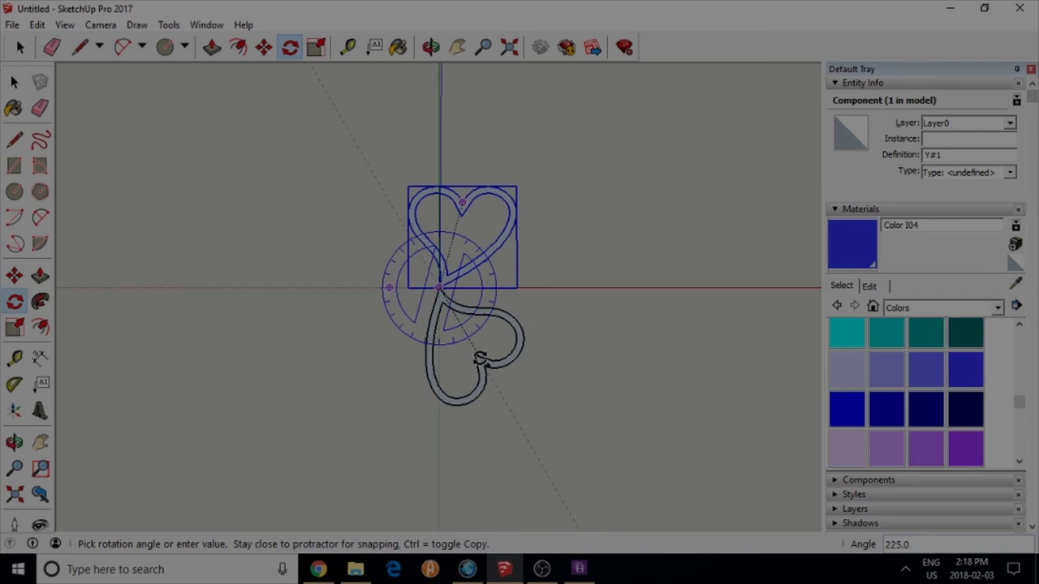
key("Return")
type("/")
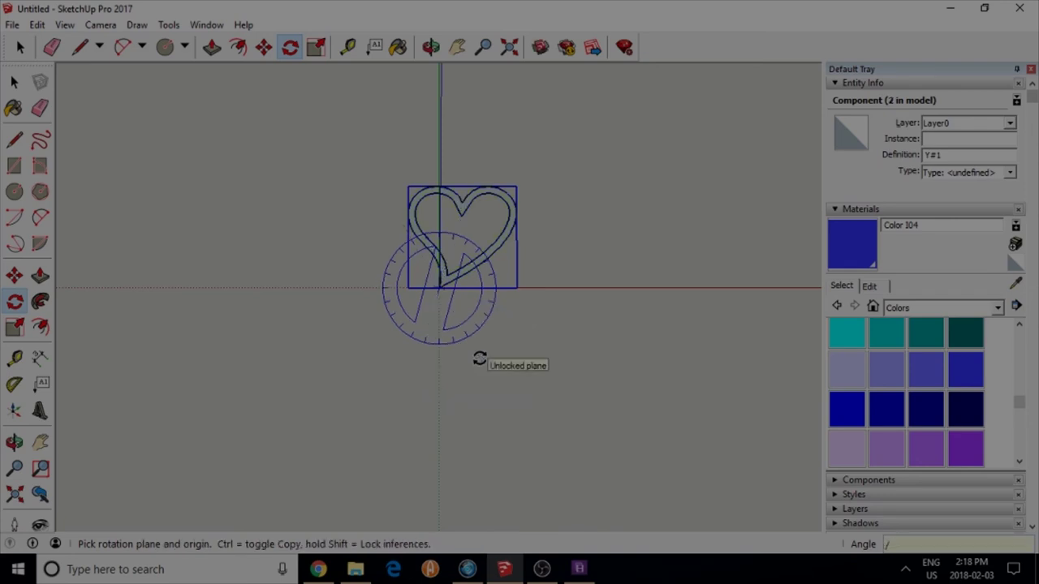
type("12")
key("Return")
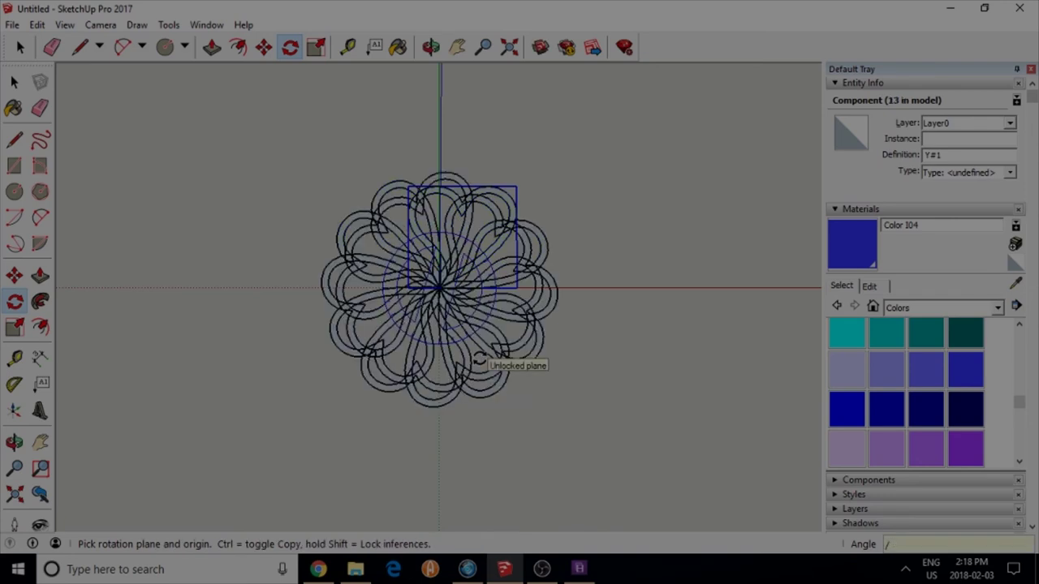
Try 8 and 5 copies, settling on six evenly spaced hearts forming a flower.
type("/8")
key("Return")
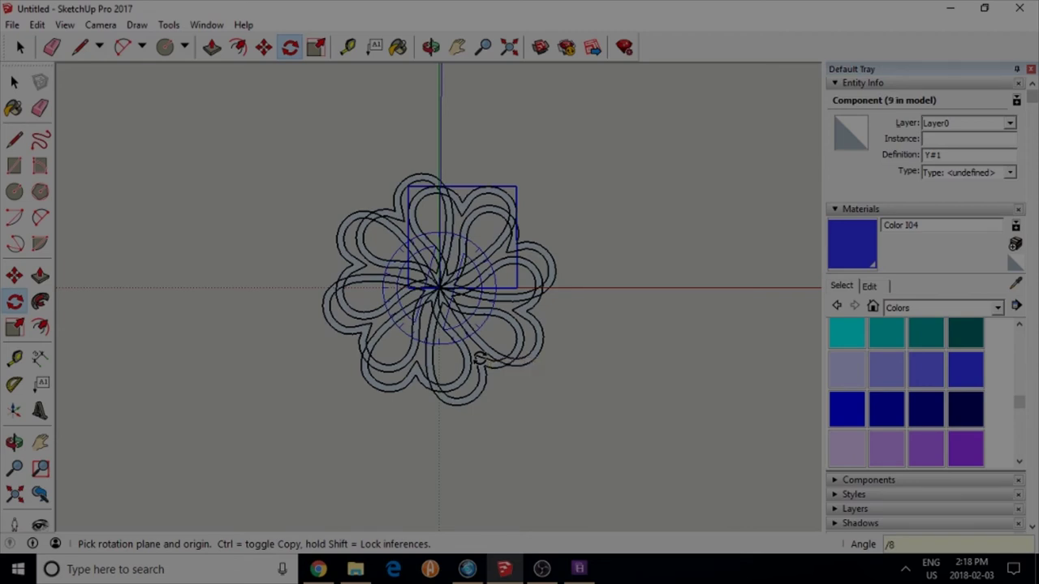
key("Return")
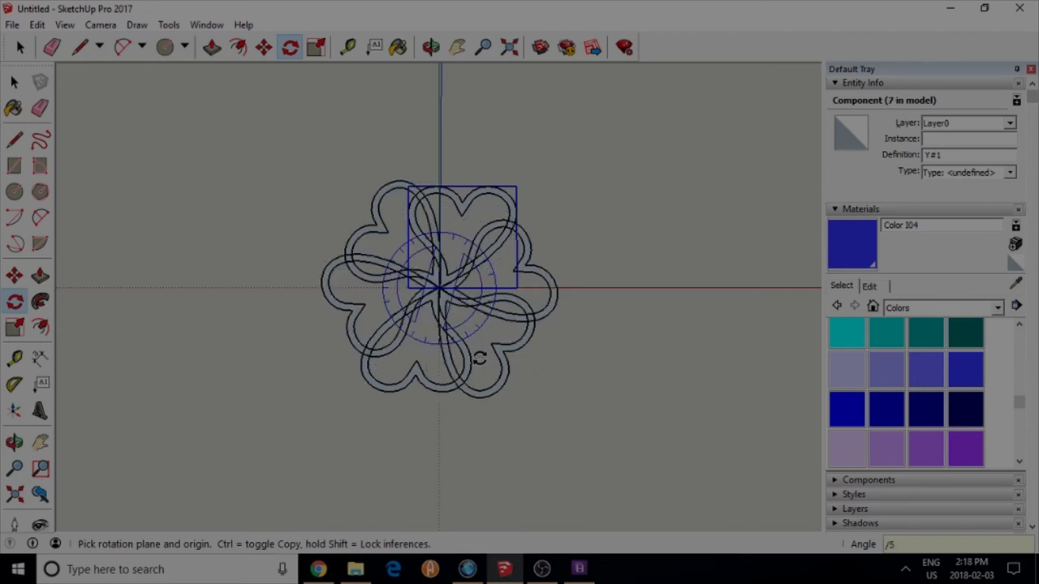
type("/5")
key("Return")
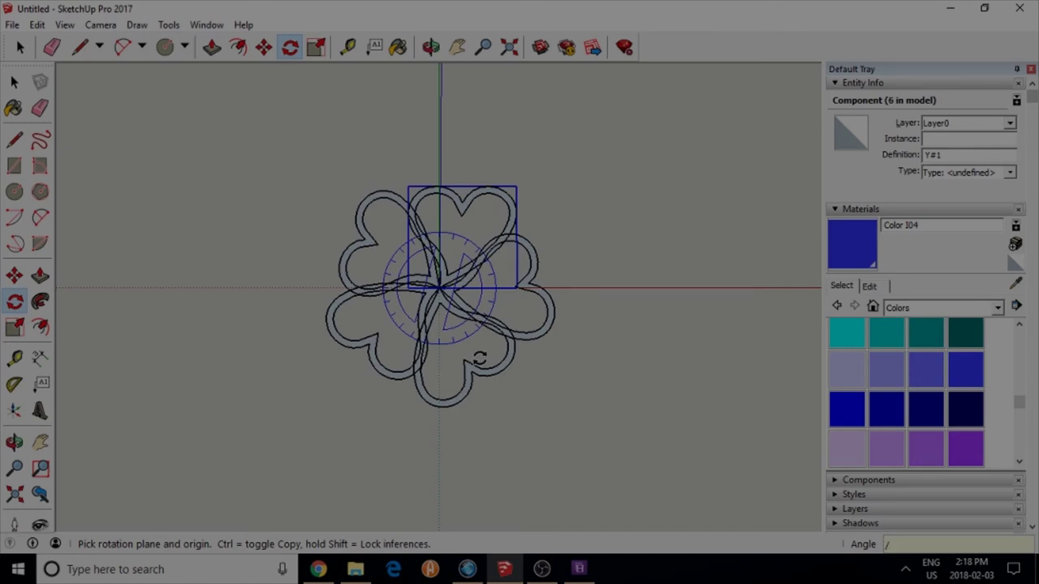
type("/6")
key("Return")
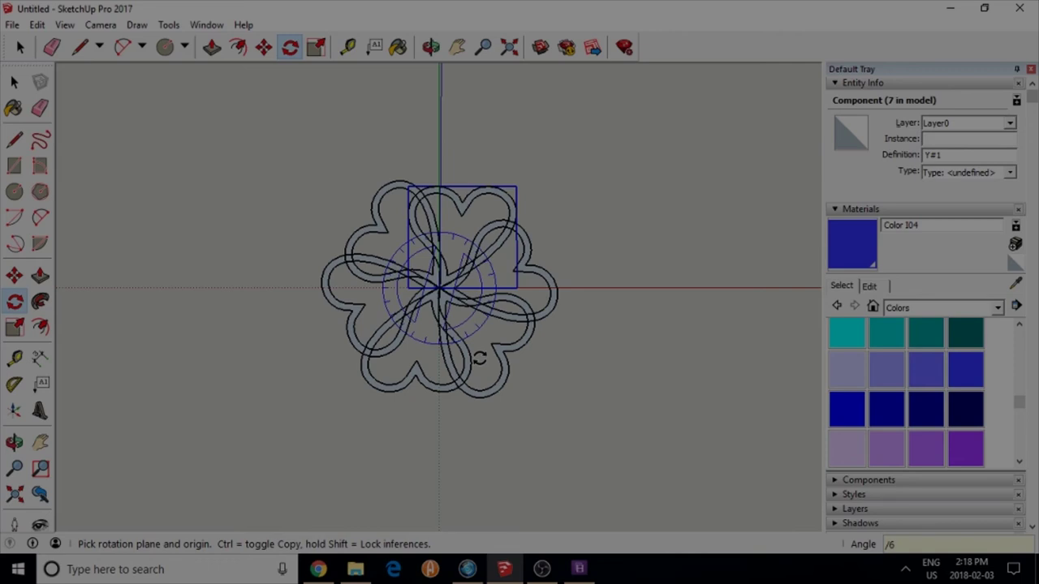
key("ctrl+t")
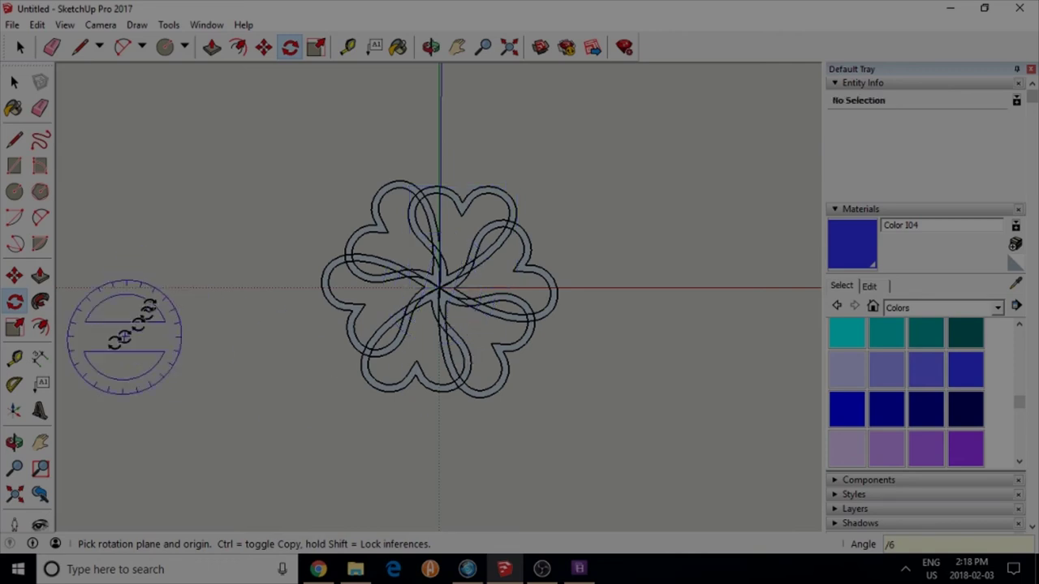
left_click(13, 499)
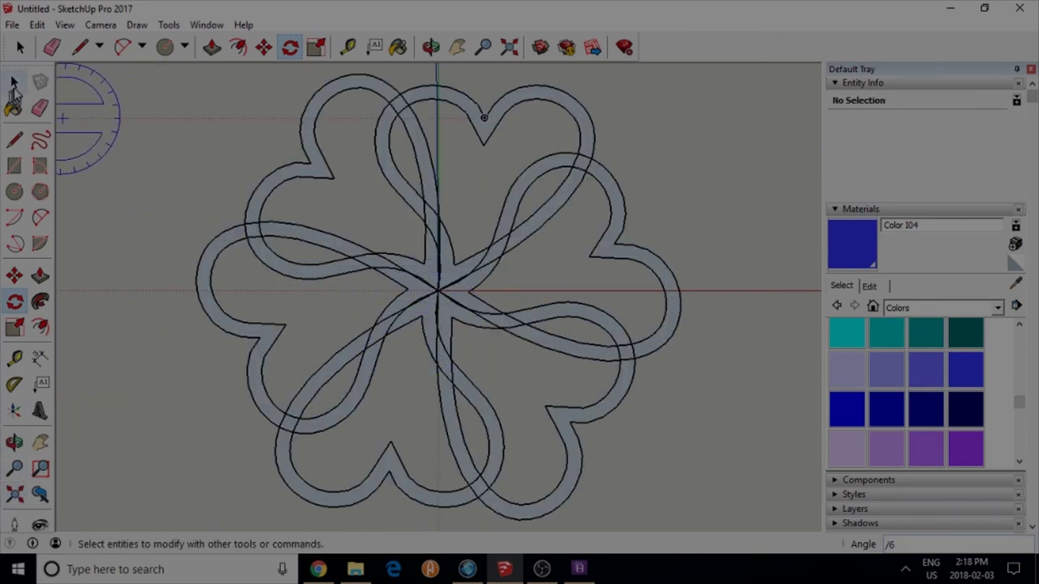
Select the heart's geometry inside the component and move it 50 mm from the centre.
left_click(13, 85)
left_click(234, 243)
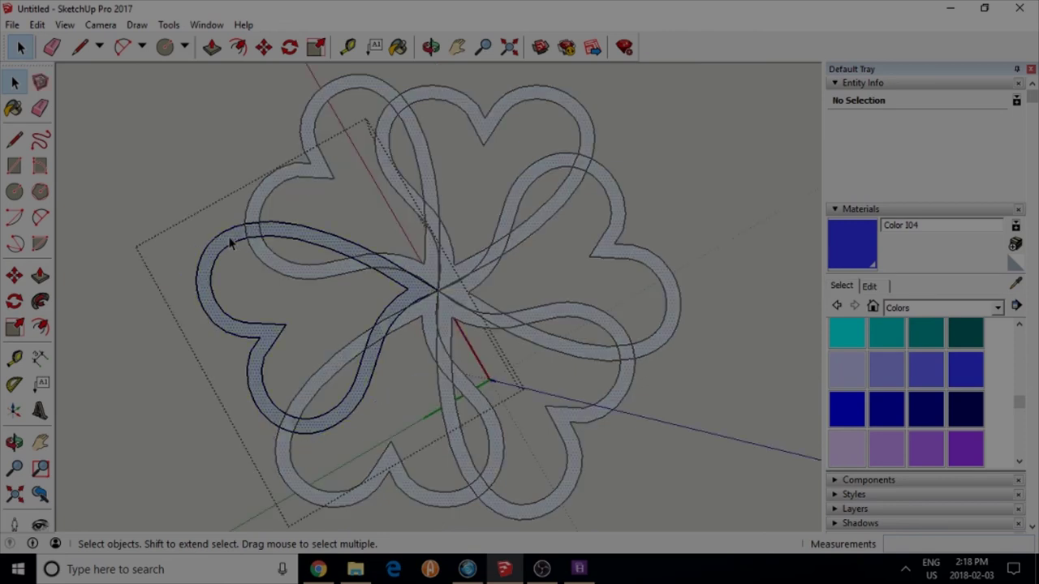
triple_click(231, 243)
key("m")
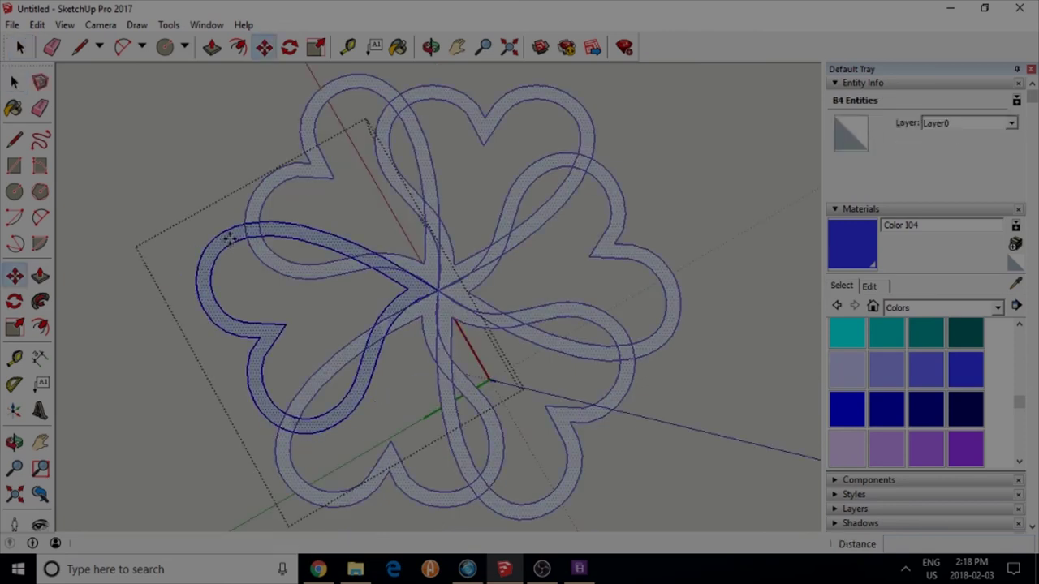
left_click(436, 290)
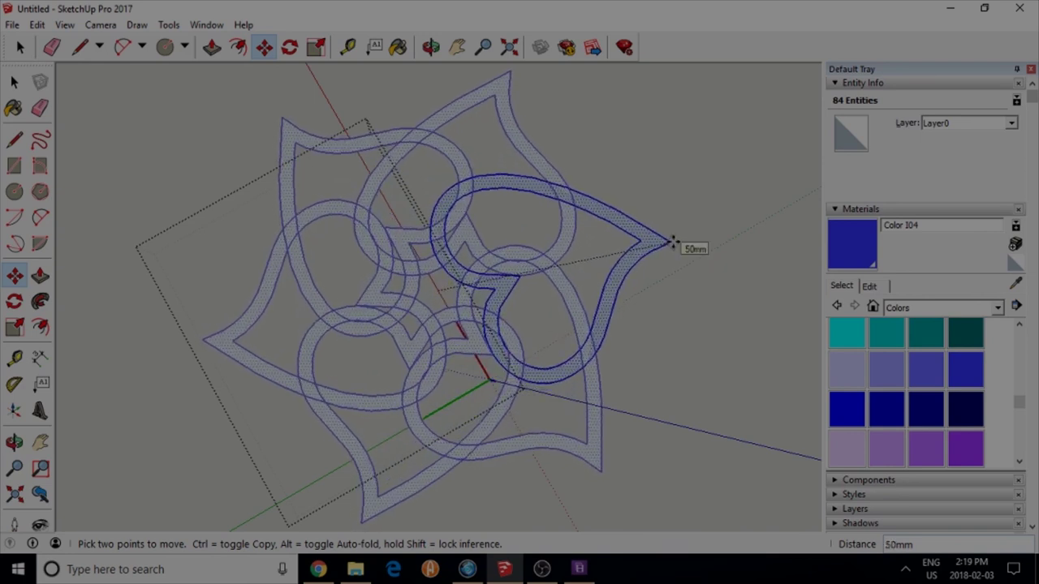
left_click(673, 242)
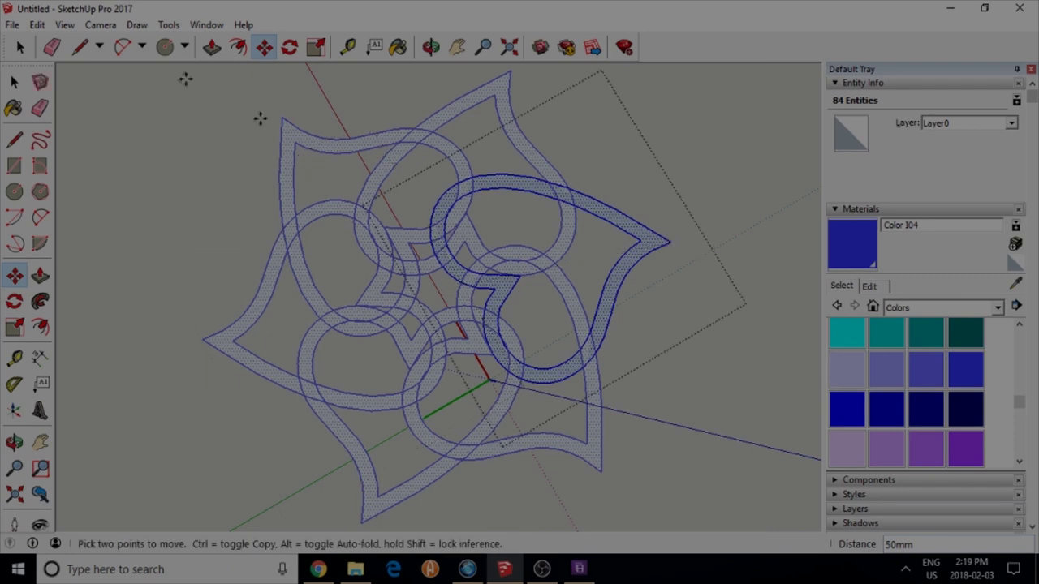
left_click(15, 83)
Push/pull the heart outline face 5 mm thick, then orbit to inspect the solid pattern.
key("t")
left_click(83, 127)
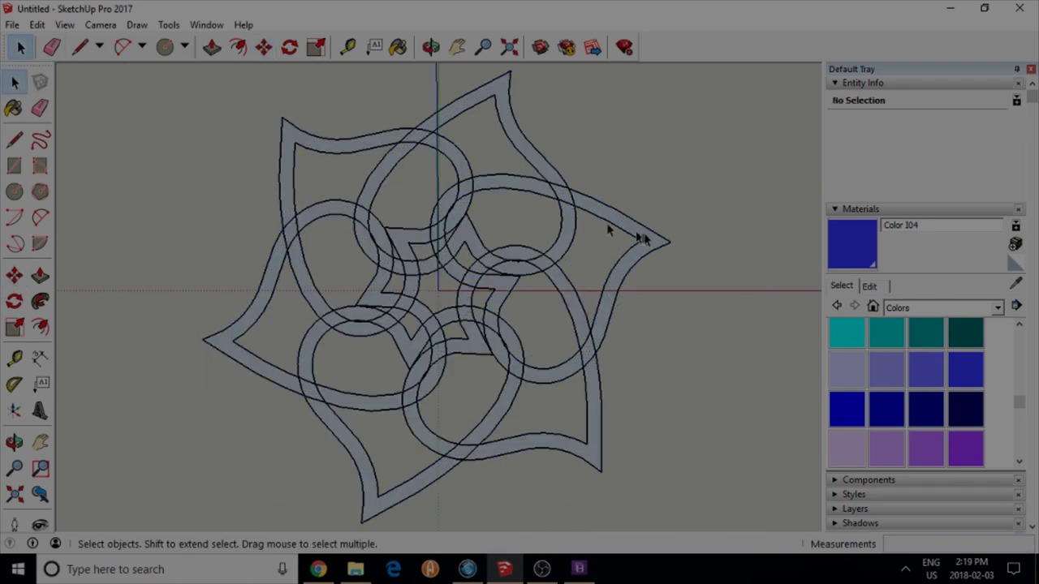
key("i")
left_click(641, 240)
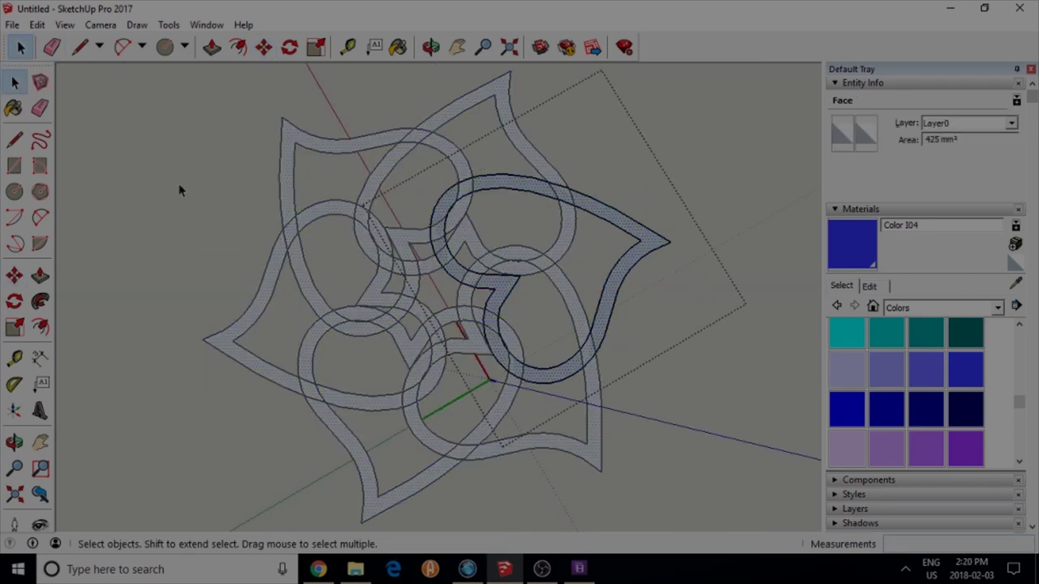
left_click(41, 276)
left_click(630, 228)
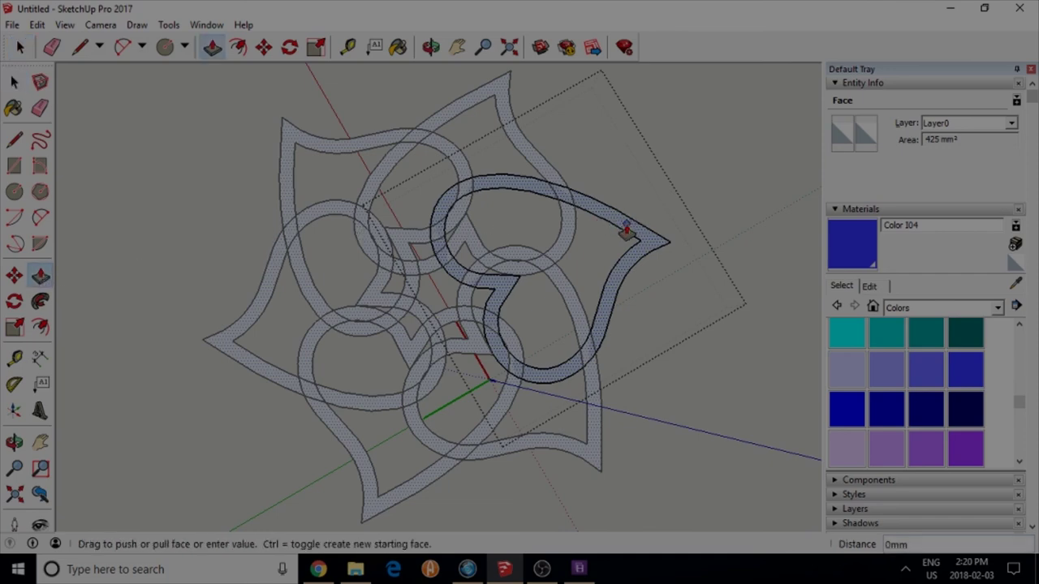
left_click(629, 216)
key("Return")
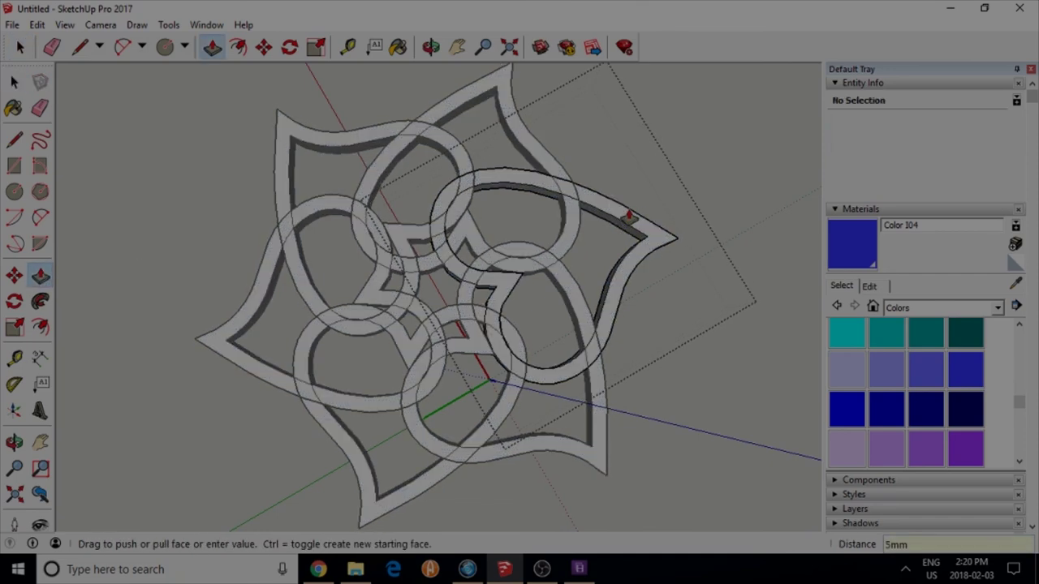
left_click(14, 82)
key("F2")
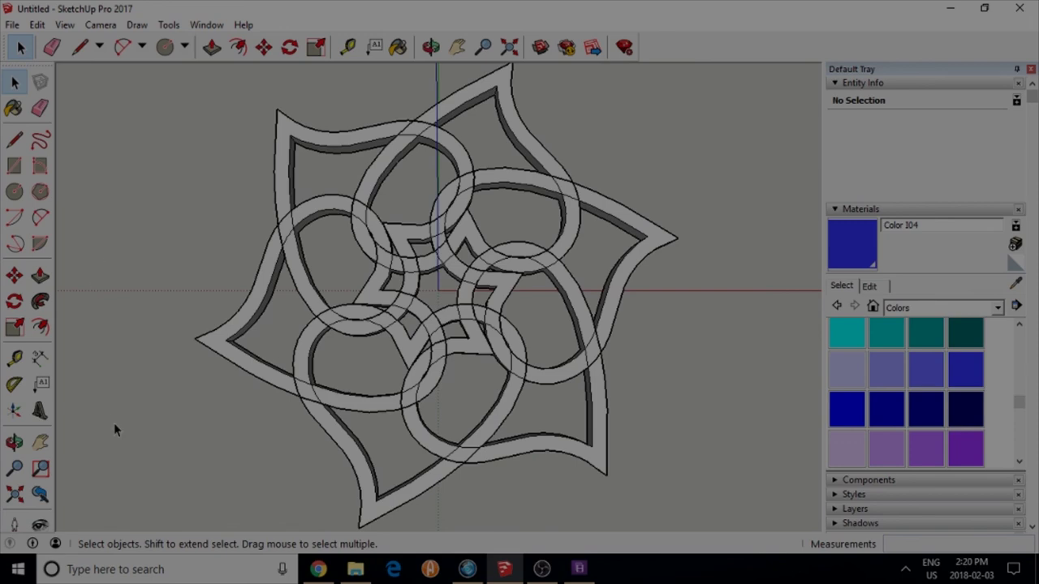
middle_click_drag(166, 481, 297, 470)
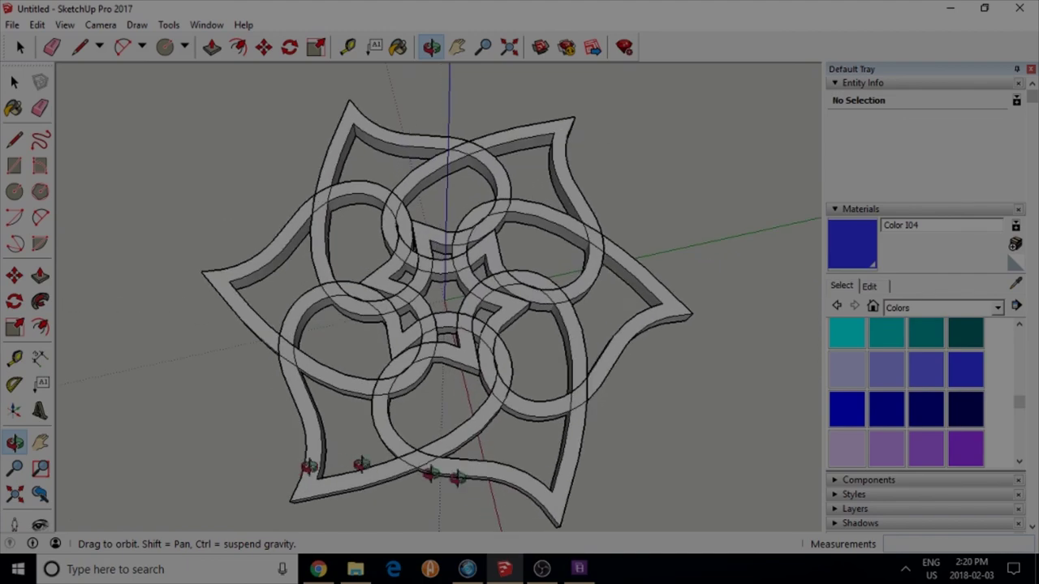